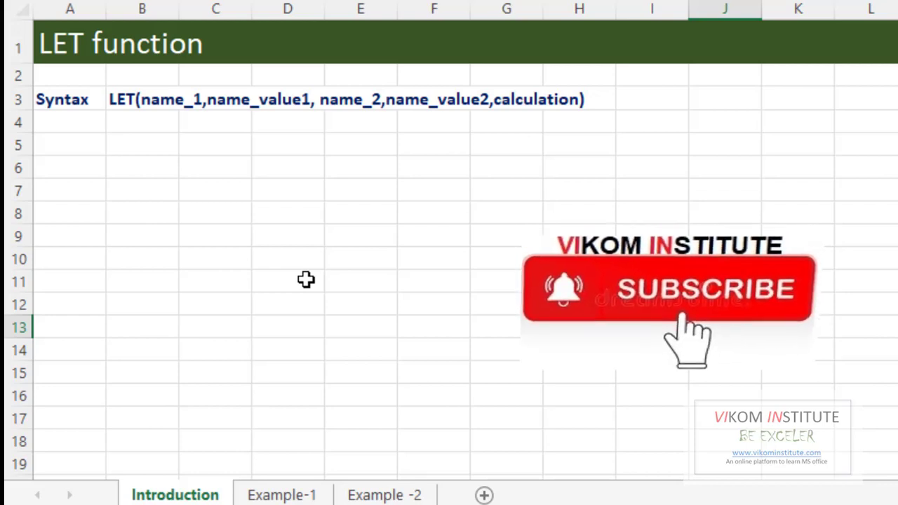
# Enter the formula =LET(x,1,y,2,x+y) in cell A5 of the Introduction sheet
pyautogui.press('Up')
pyautogui.press('Up')
pyautogui.press('Up')
pyautogui.press('Up')
pyautogui.press('Up')
pyautogui.press('Up')
pyautogui.press('Up')
pyautogui.press('Up')
pyautogui.press('Left')
pyautogui.press('Left')
pyautogui.press('Left')
pyautogui.press('Left')
pyautogui.press('Left')
pyautogui.press('Left')
pyautogui.press('Left')
pyautogui.press('Left')
pyautogui.press('Left')
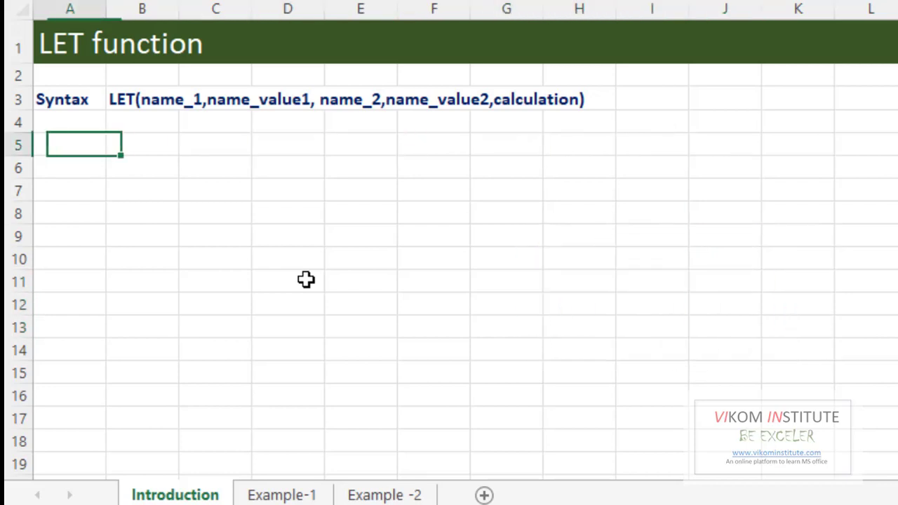
pyautogui.write('=let')
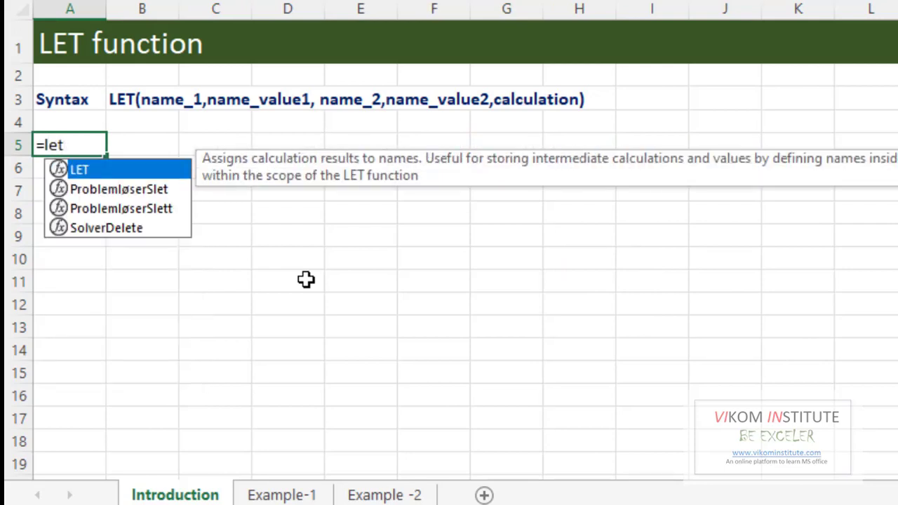
pyautogui.press('Tab')
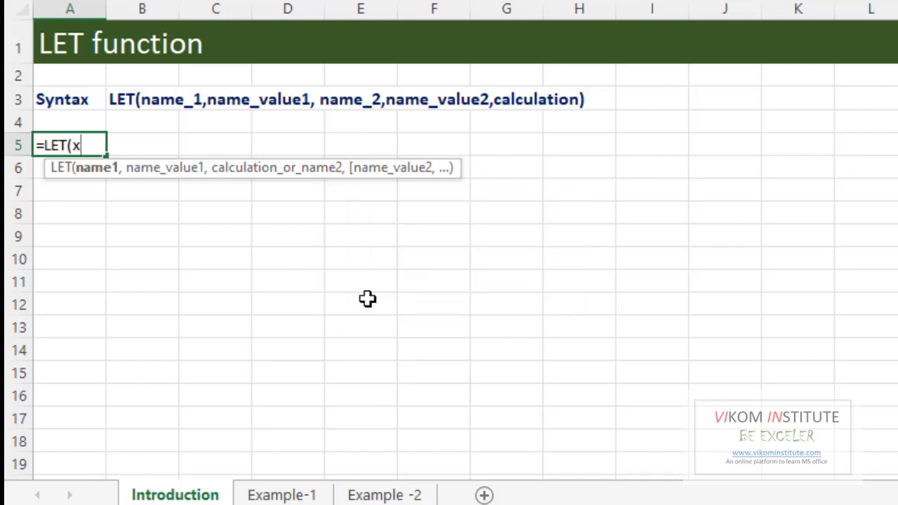
pyautogui.write(',')
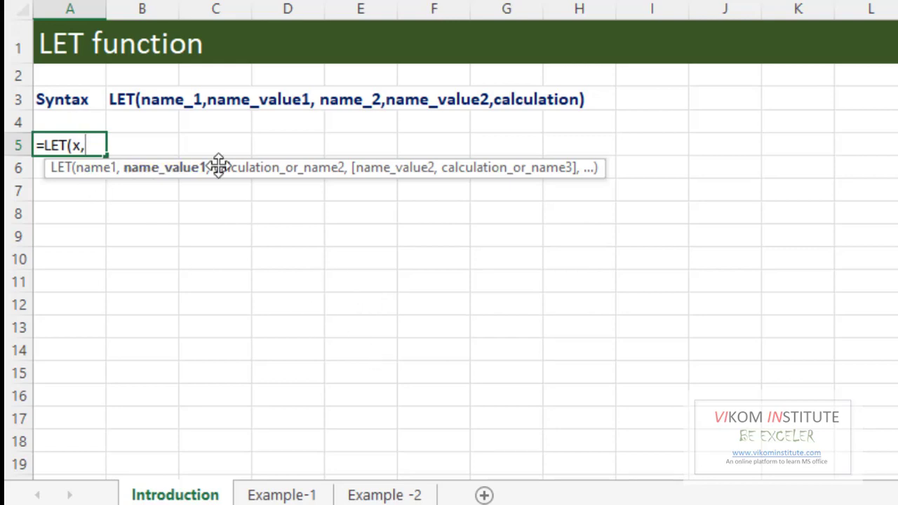
pyautogui.write('1,')
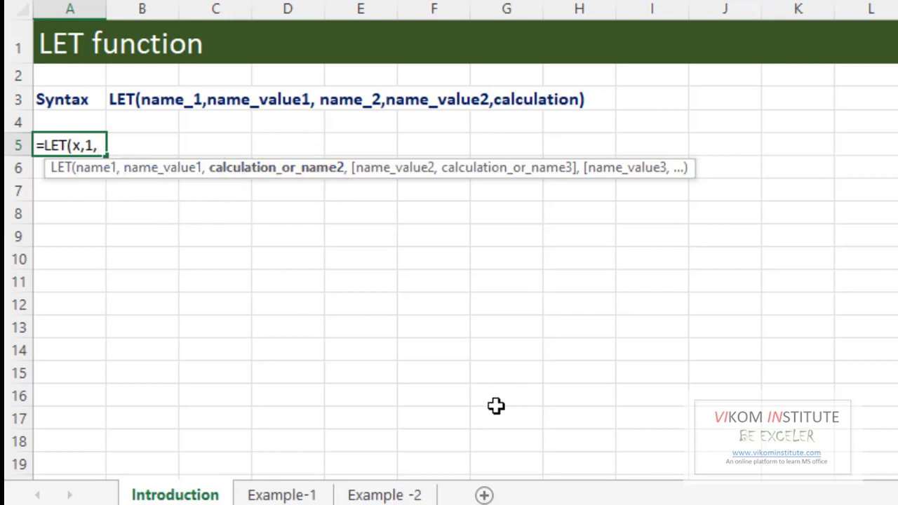
pyautogui.write('y,2')
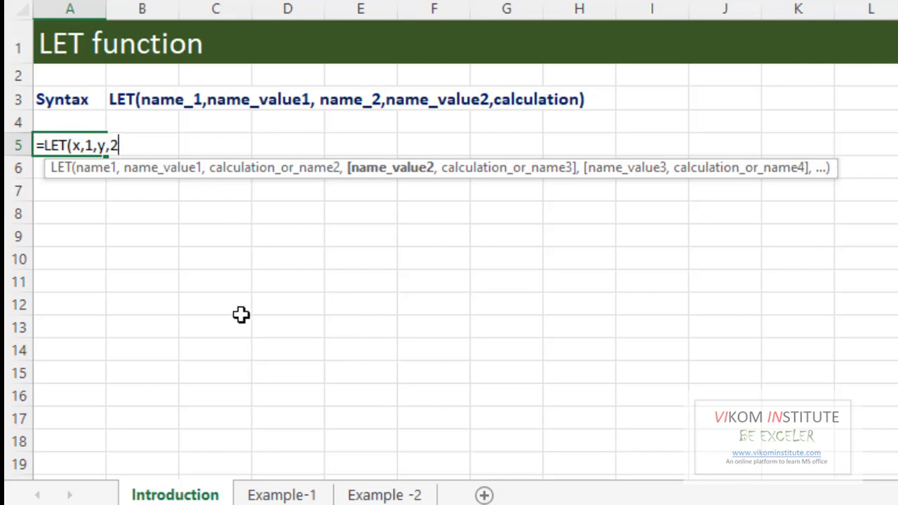
pyautogui.write(',')
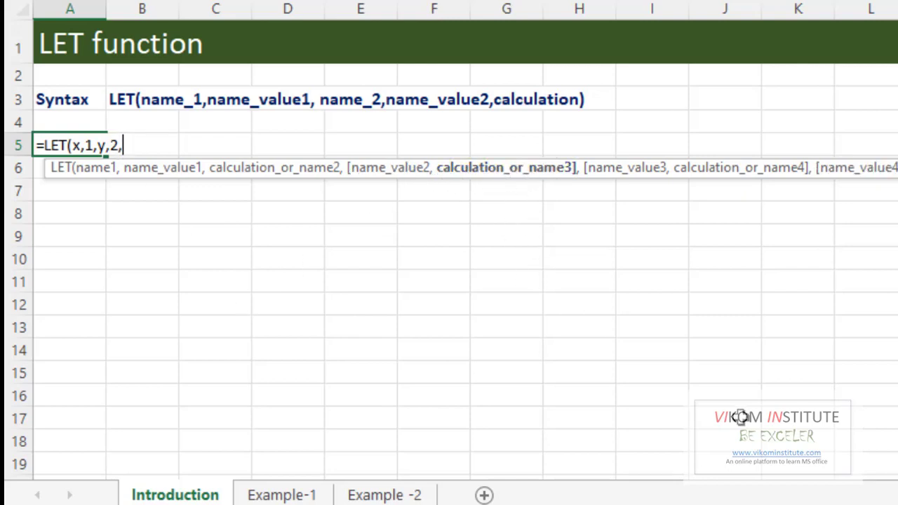
pyautogui.write('x ')
pyautogui.write('y')
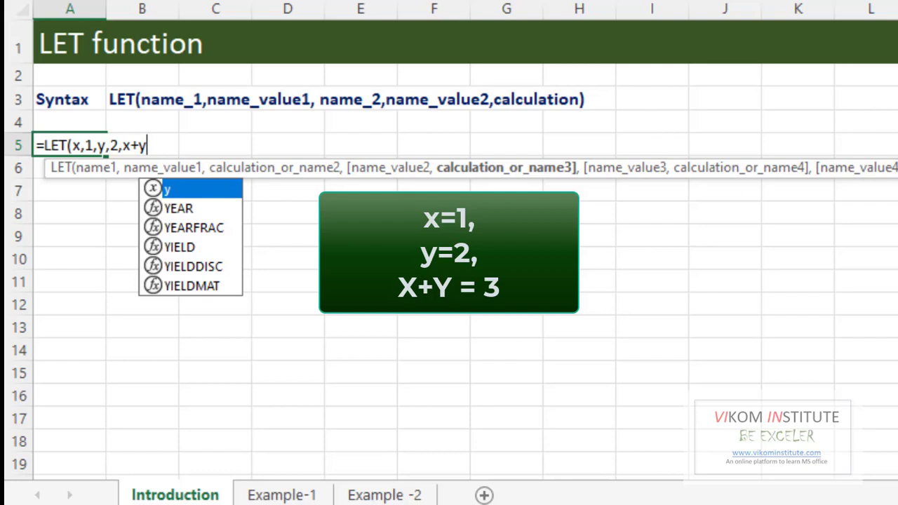
pyautogui.press('Return')
pyautogui.press('Up')
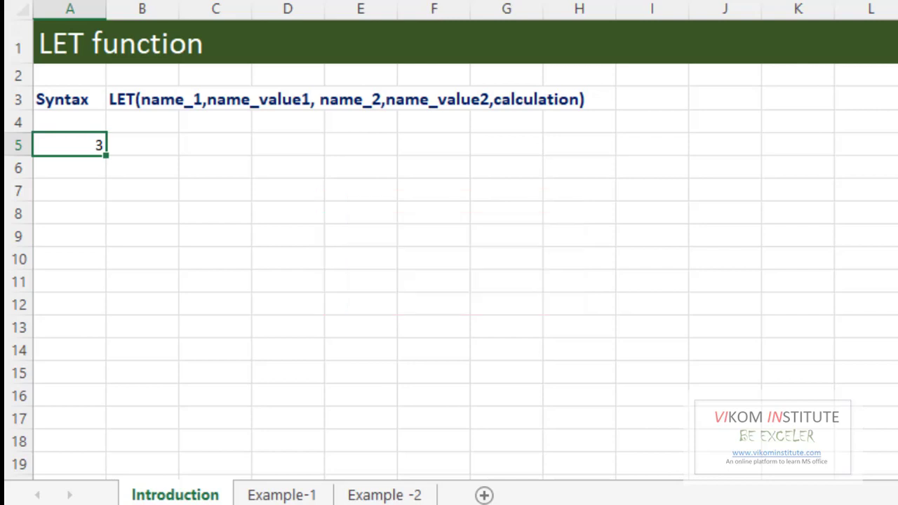
# Switch to the Example-1 sheet and examine the Without LET and With LET rows and the income and expenses figures
pyautogui.hotkey('ctrl', 'pagedown')
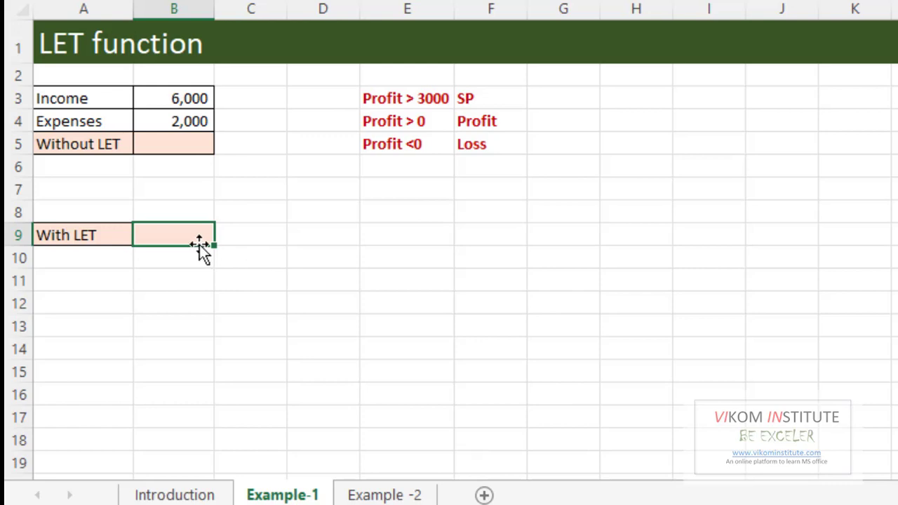
pyautogui.click(82, 143)
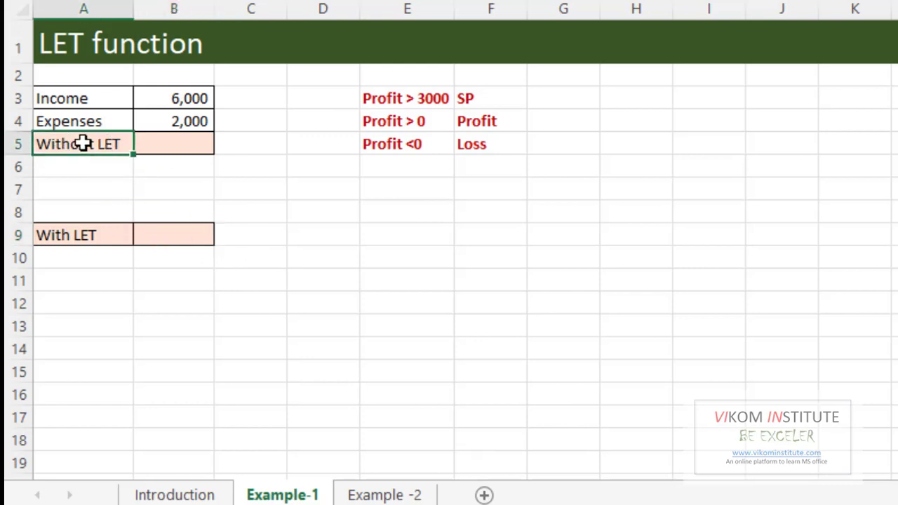
pyautogui.click(93, 237)
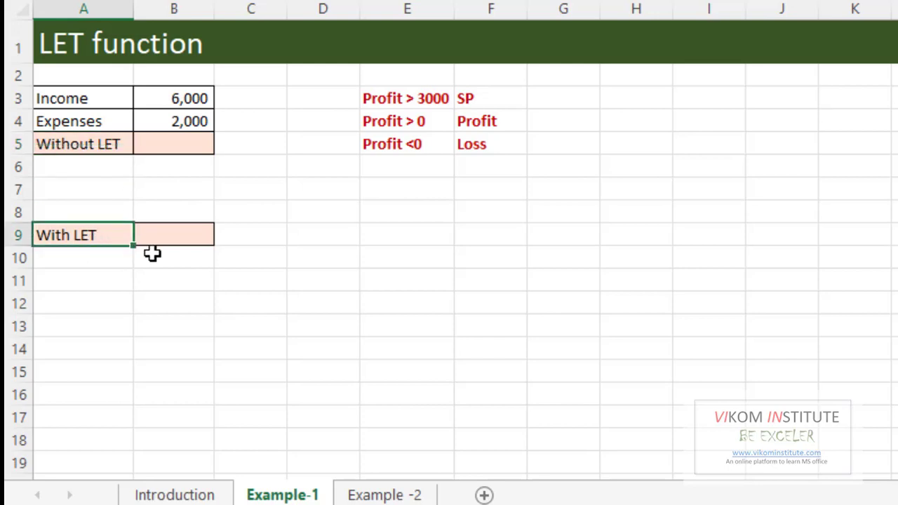
pyautogui.click(156, 143)
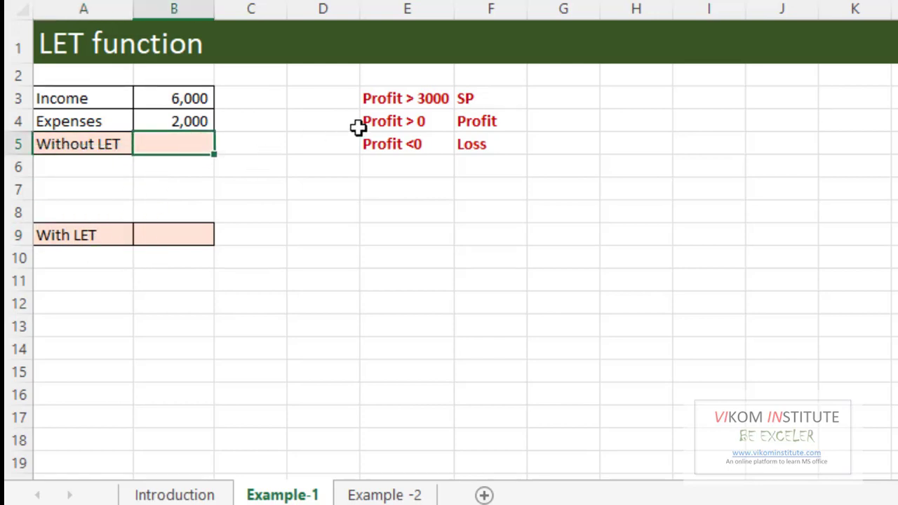
pyautogui.click(110, 98)
pyautogui.click(194, 96)
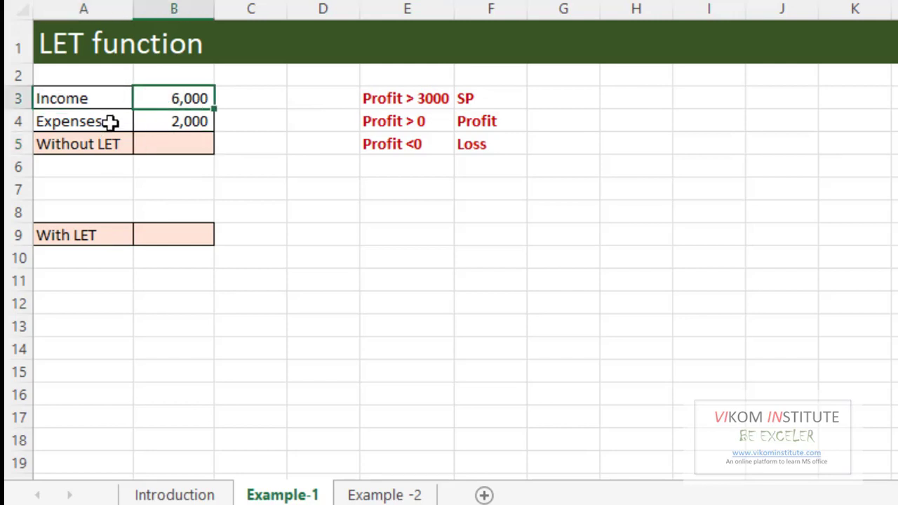
pyautogui.click(168, 127)
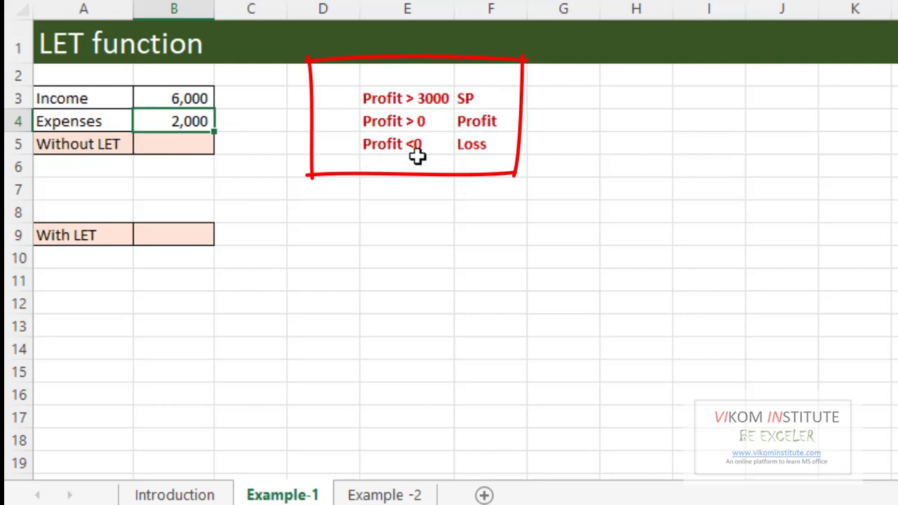
# Start an IF formula in the Without LET cell B5 that returns "SP" when (B3-B4)>3000
pyautogui.click(186, 145)
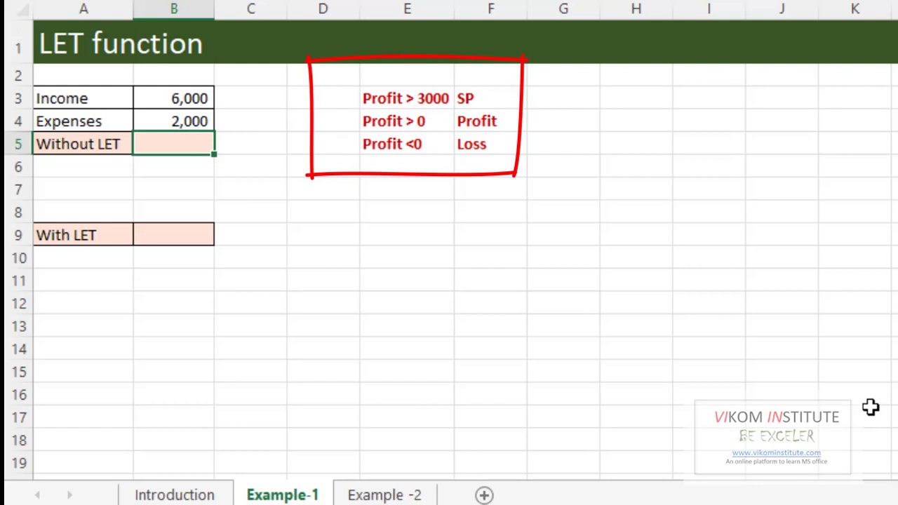
pyautogui.write('=if')
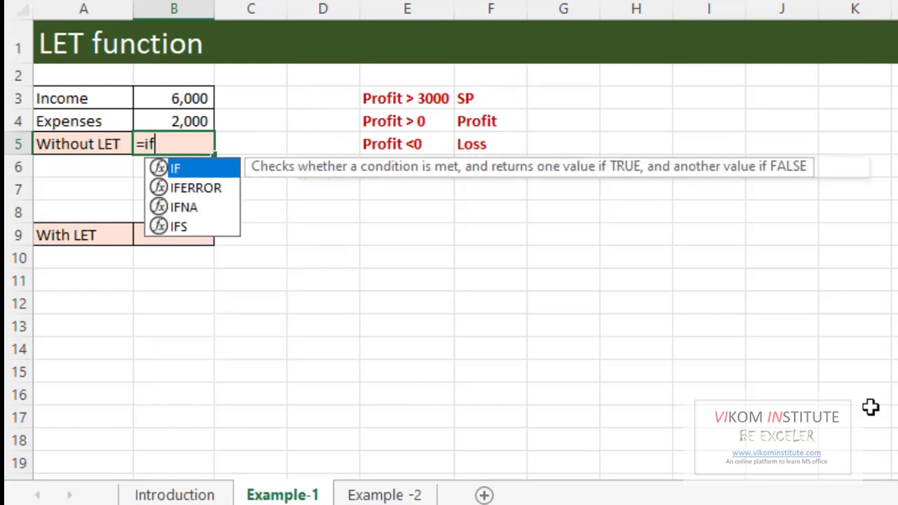
pyautogui.press('Tab')
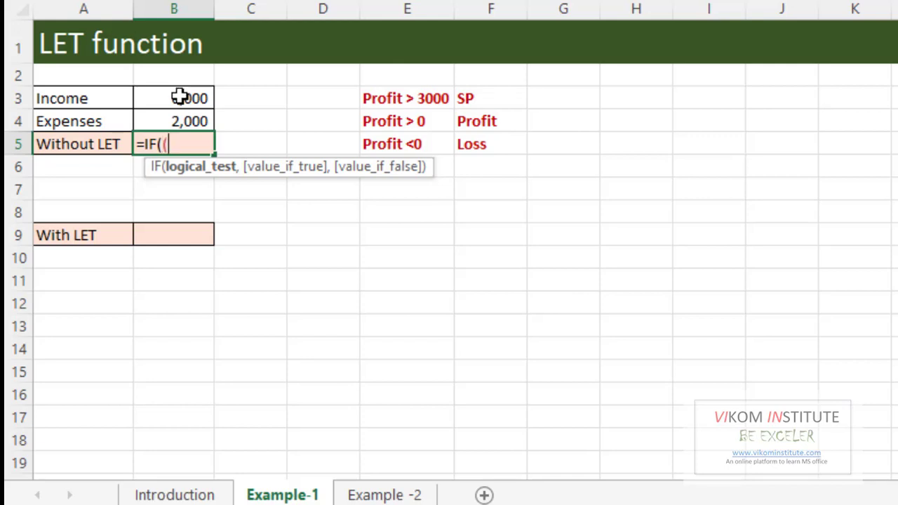
pyautogui.click(180, 98)
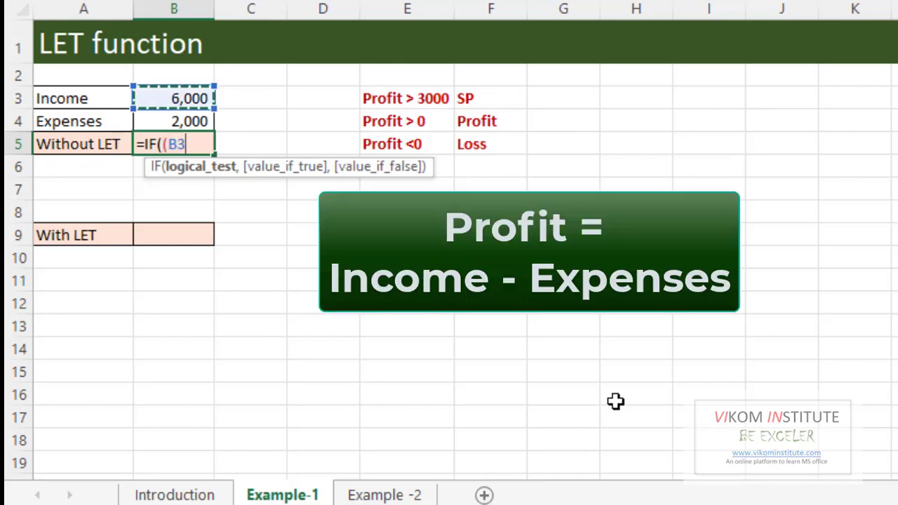
pyautogui.write('-')
pyautogui.click(200, 120)
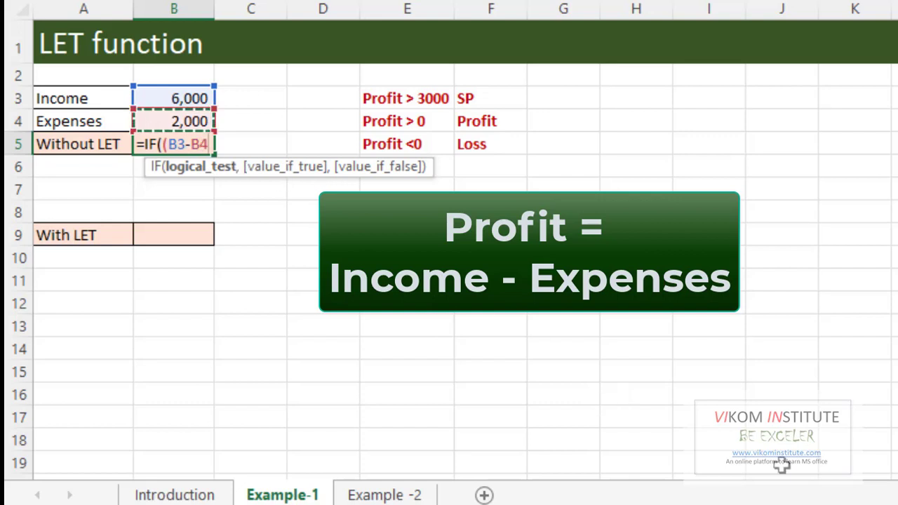
pyautogui.write(')>')
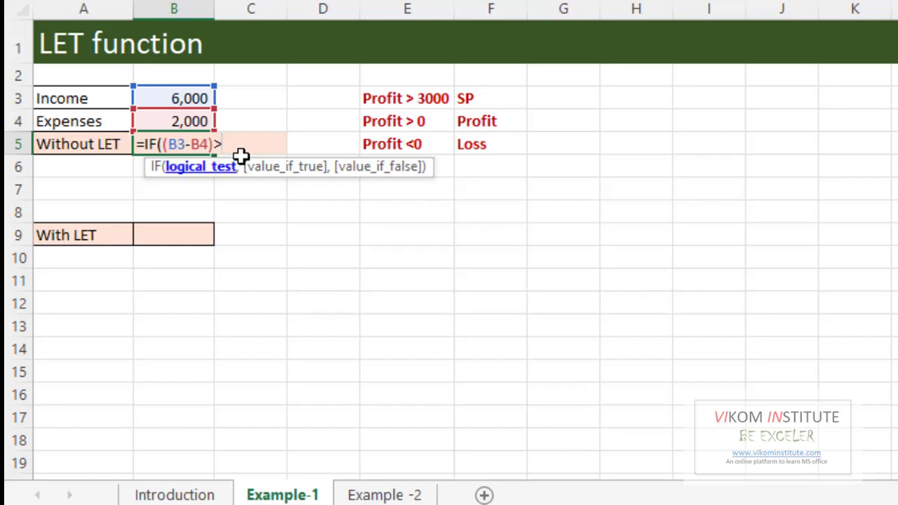
pyautogui.write('3')
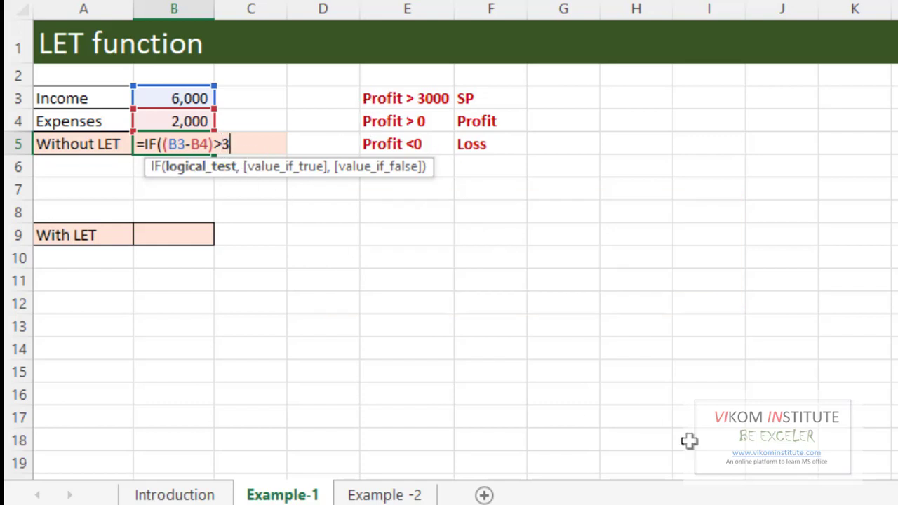
pyautogui.write('000,"')
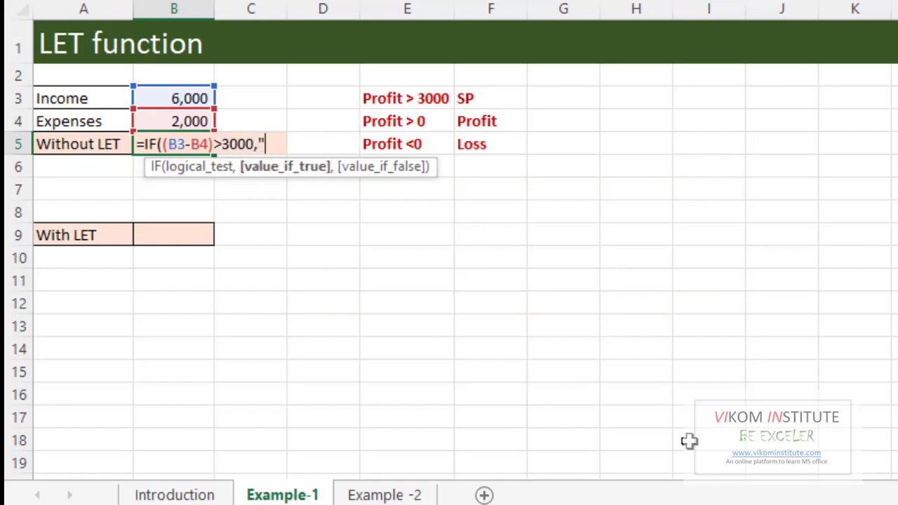
pyautogui.write('SP"')
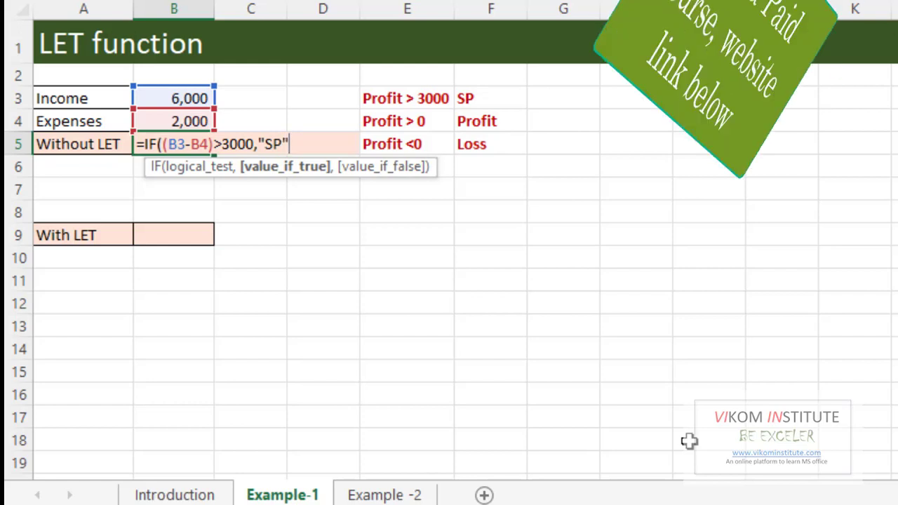
pyautogui.write(',')
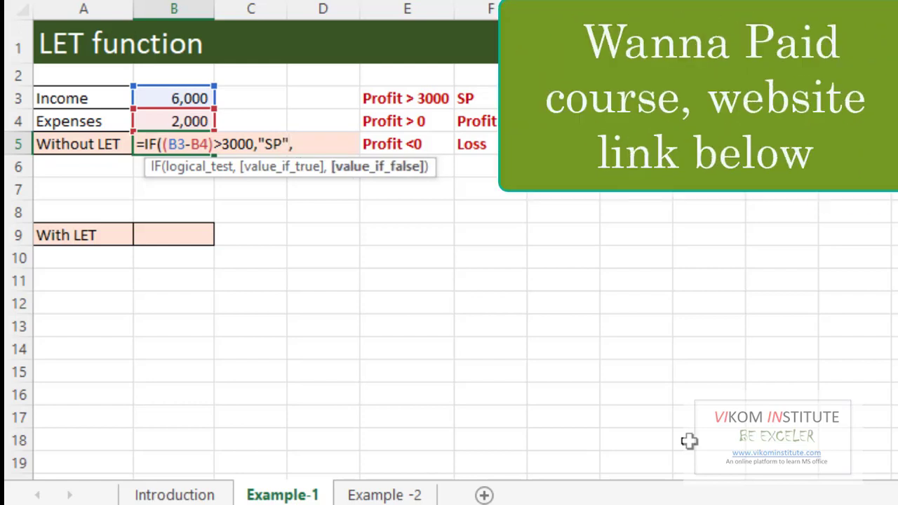
# Complete the B5 formula with the nested IF((B3-B4)>0,"P","L") as the value if false
pyautogui.write('IF(')
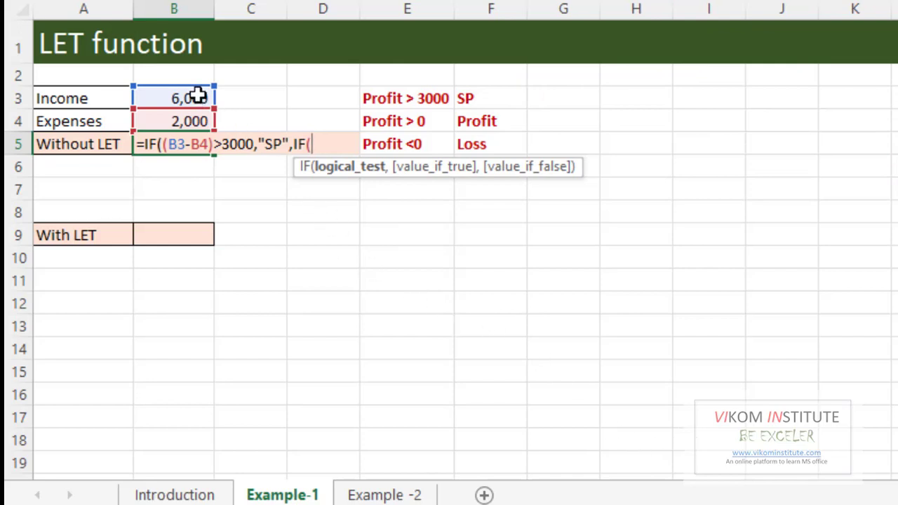
pyautogui.write('(')
pyautogui.click(198, 96)
pyautogui.write('-')
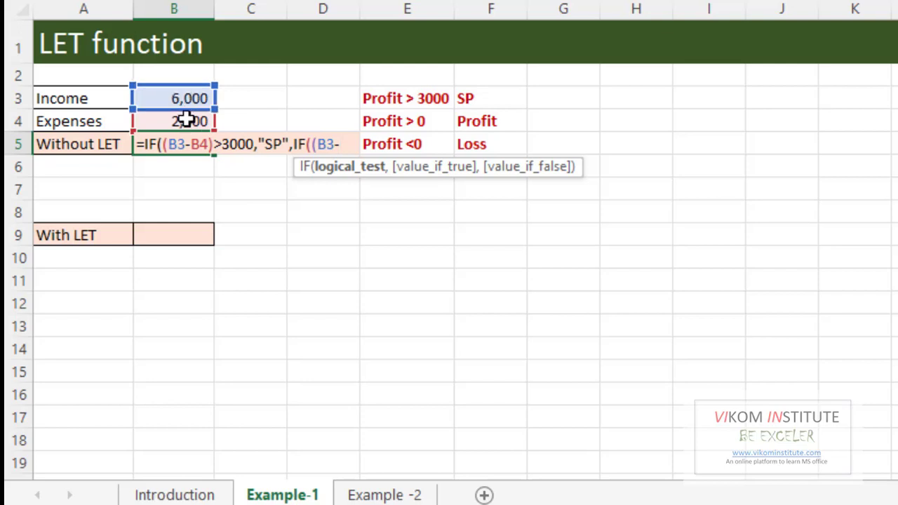
pyautogui.click(185, 122)
pyautogui.write(')')
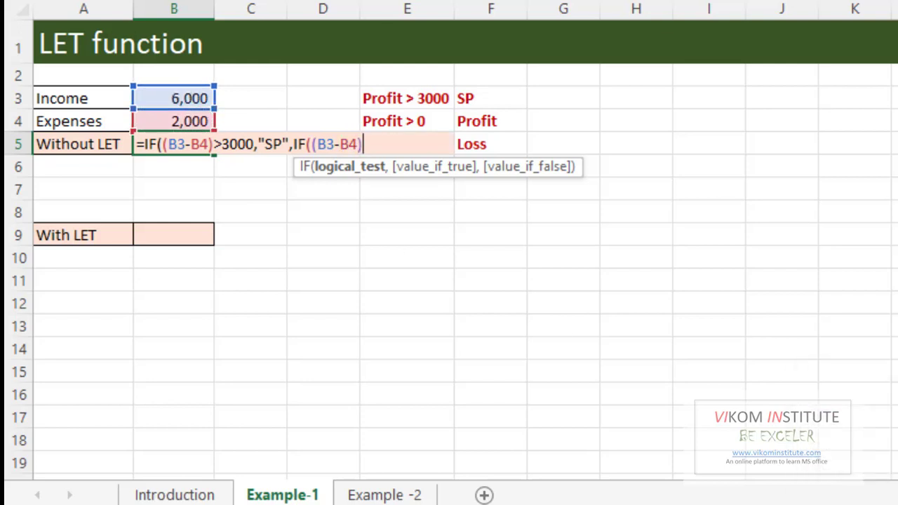
pyautogui.write('>3000,"SP"')
pyautogui.press('BackSpace')
pyautogui.press('BackSpace')
pyautogui.press('BackSpace')
pyautogui.write(',"')
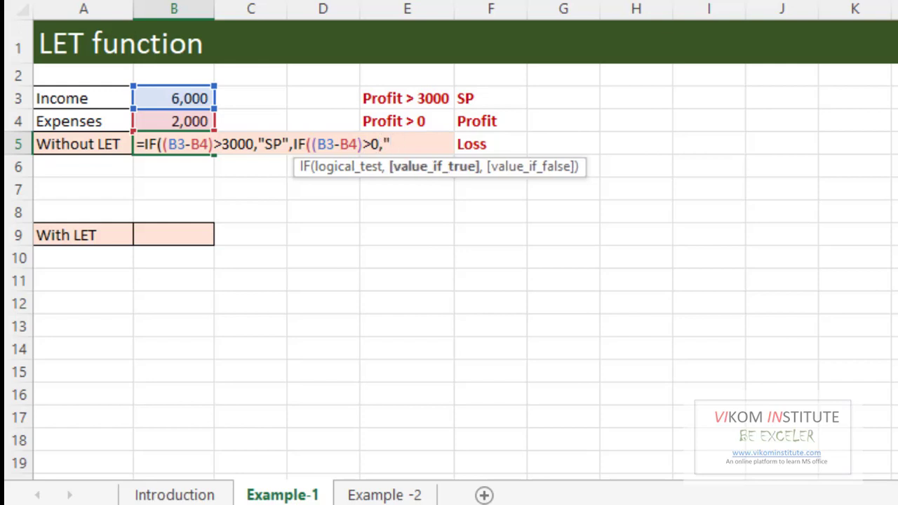
pyautogui.write('P",')
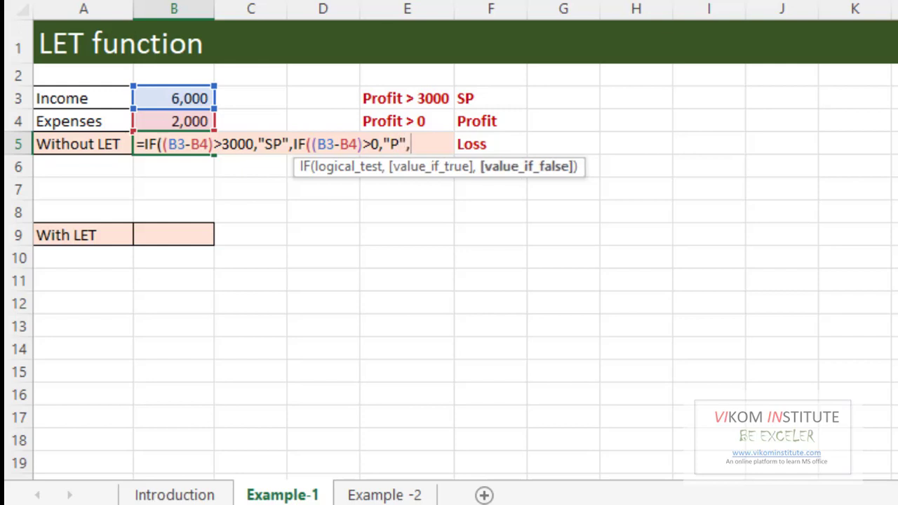
pyautogui.write('"L")')
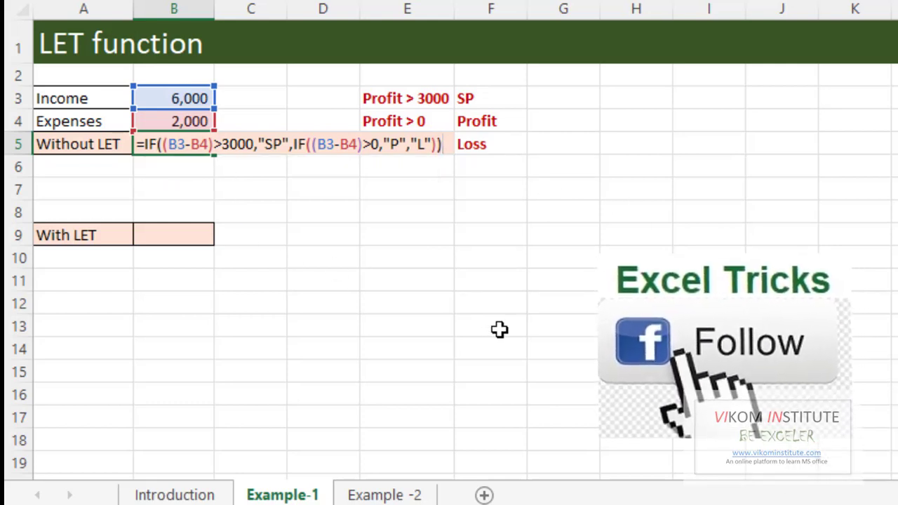
pyautogui.press('Return')
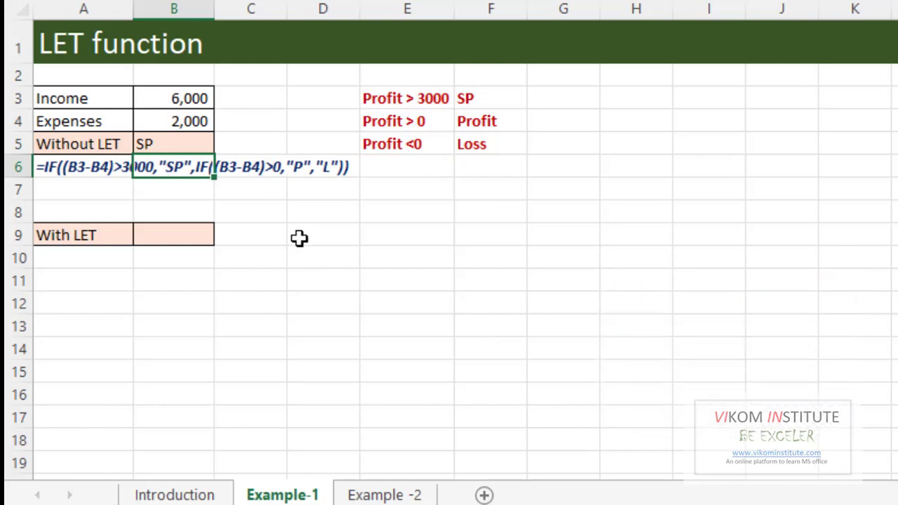
# Set the Expenses value in B4 to 4000 to test the Without LET formula
pyautogui.click(193, 98)
pyautogui.click(162, 146)
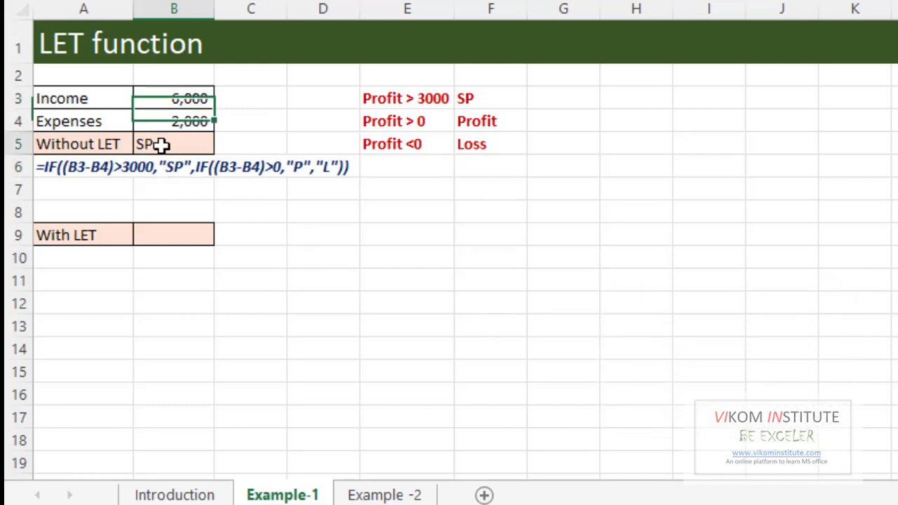
pyautogui.click(187, 115)
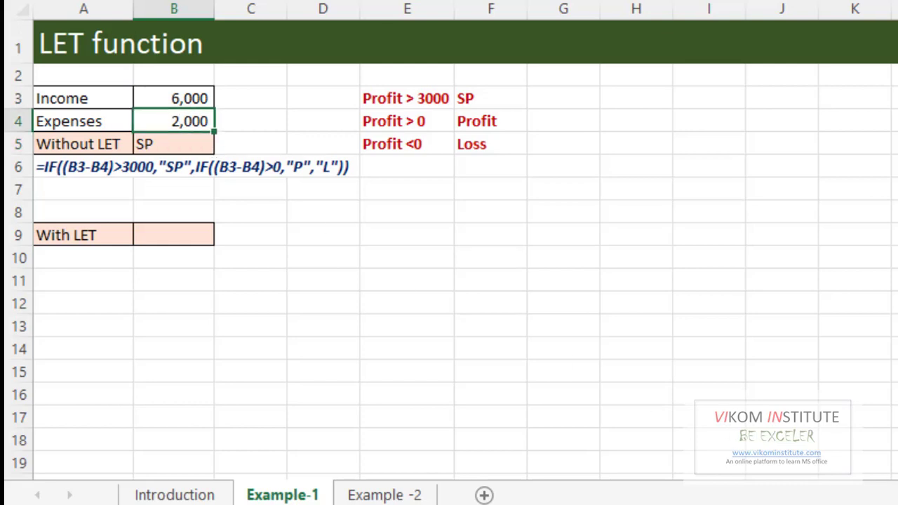
pyautogui.press('F2')
pyautogui.press('BackSpace')
pyautogui.press('BackSpace')
pyautogui.press('BackSpace')
pyautogui.press('BackSpace')
pyautogui.write('4000')
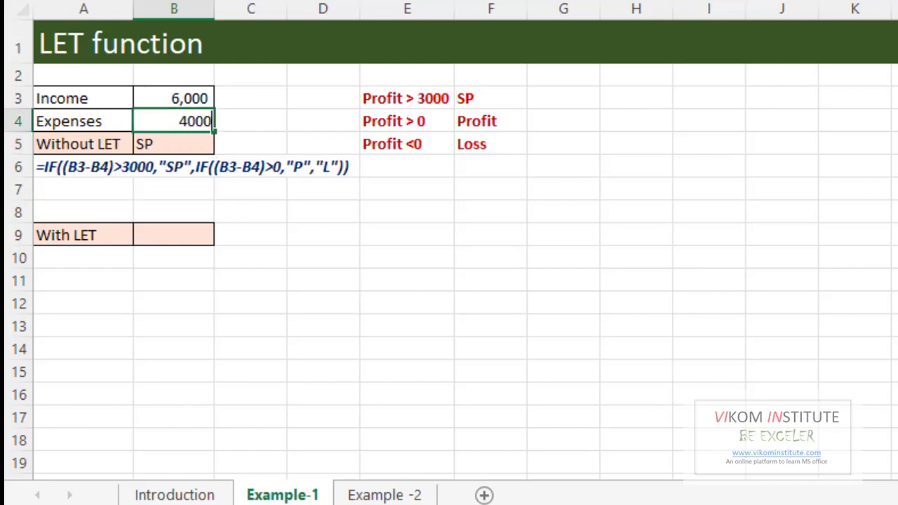
pyautogui.press('Return')
# Set the Expenses value in B4 to 12000 to test the loss case
pyautogui.press('Up')
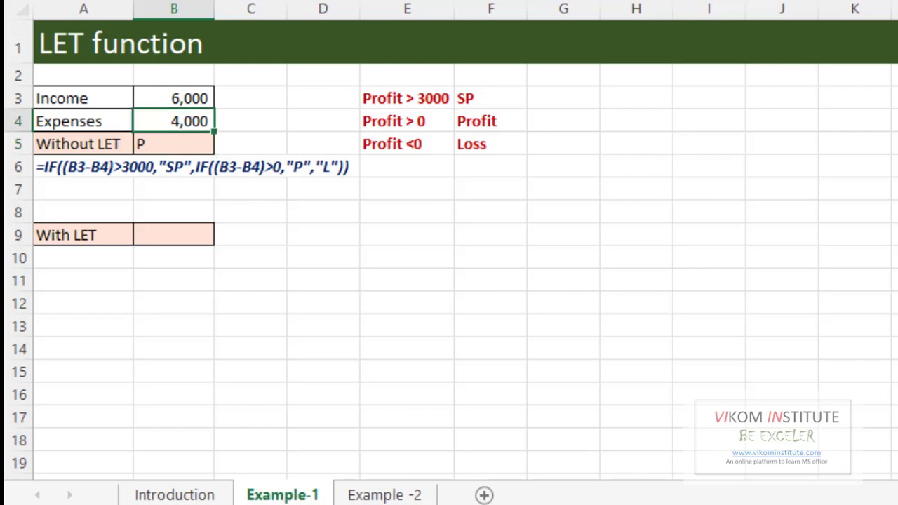
pyautogui.write('12000')
pyautogui.press('Return')
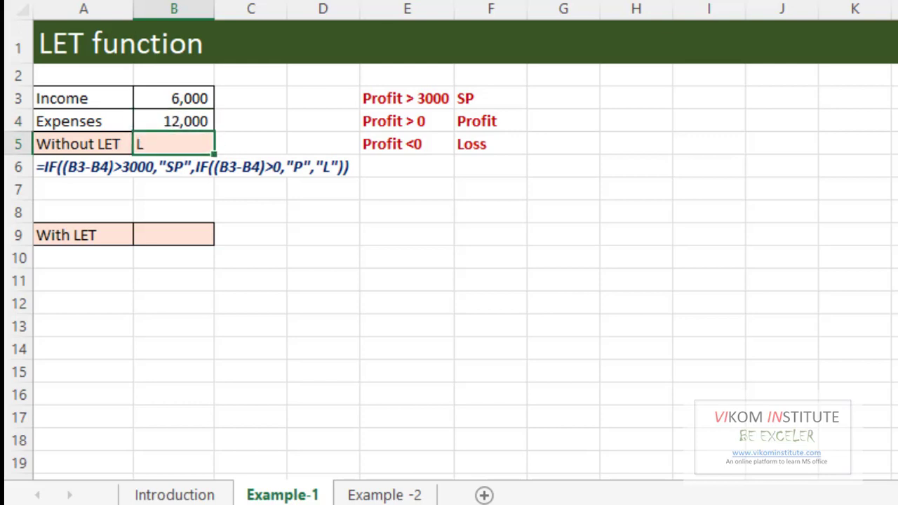
# Start a LET formula in the With LET cell B9 that defines the name profit as B3-B4
pyautogui.press('Down')
pyautogui.press('Down')
pyautogui.press('Down')
pyautogui.press('Down')
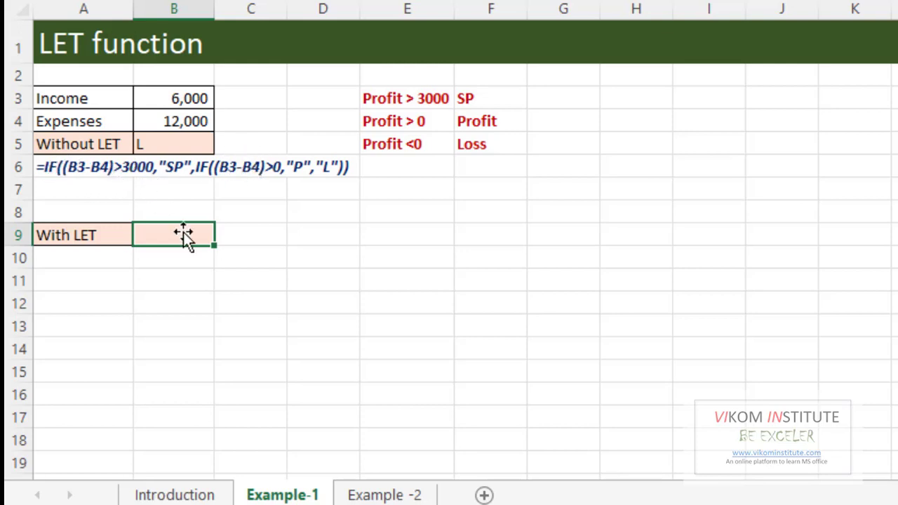
pyautogui.press('F2')
pyautogui.write('=l')
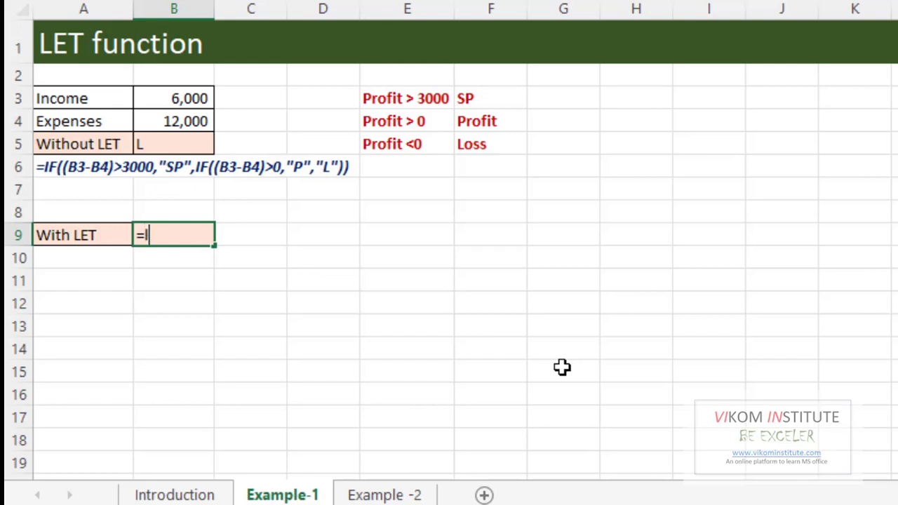
pyautogui.write('et')
pyautogui.press('Tab')
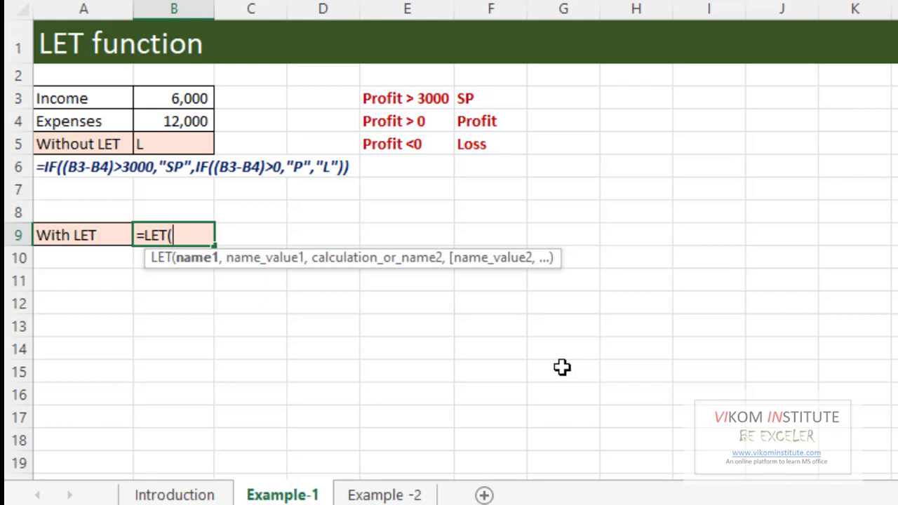
pyautogui.write('profit')
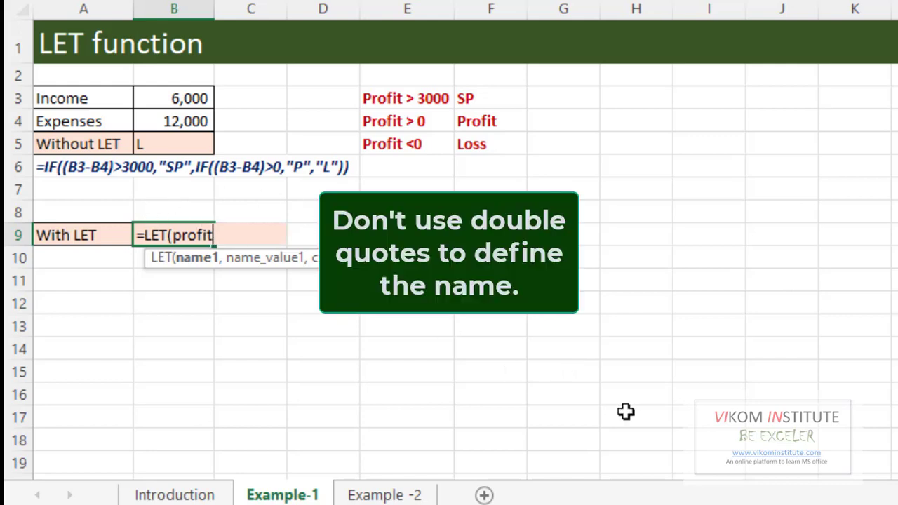
pyautogui.write(',')
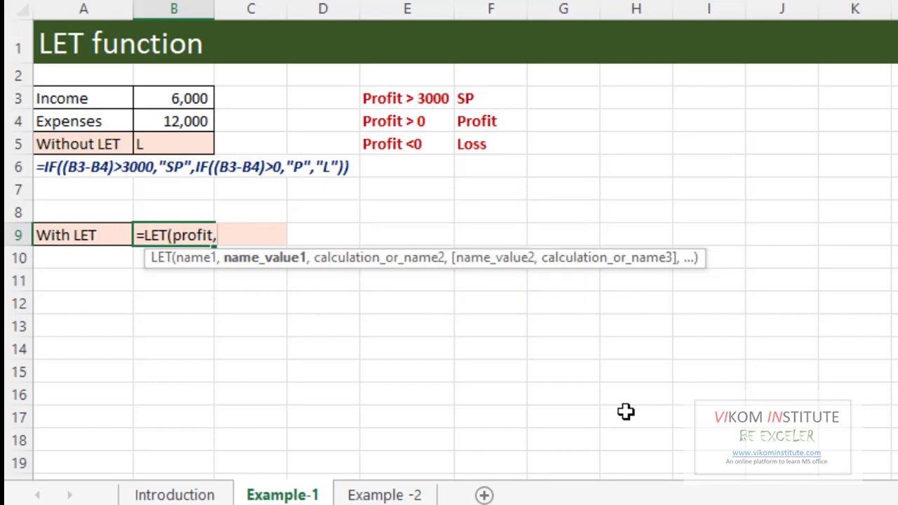
pyautogui.click(154, 98)
pyautogui.write('-')
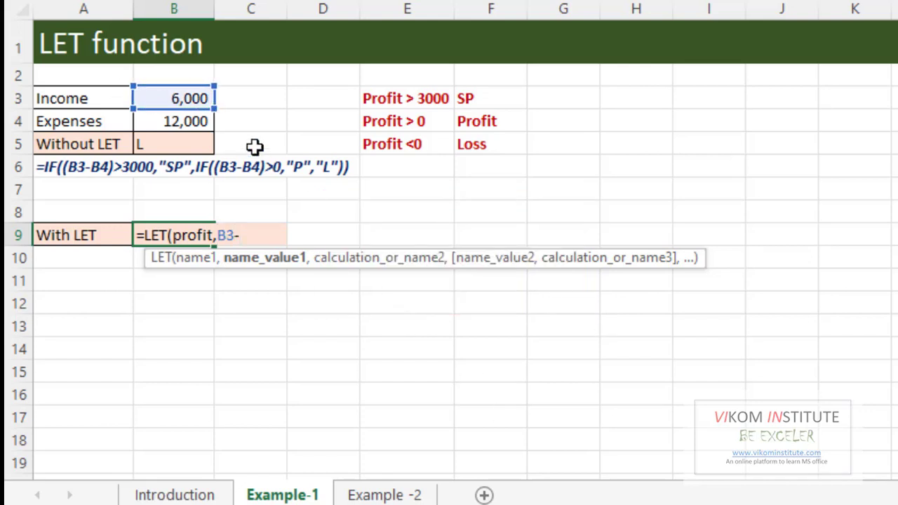
pyautogui.click(184, 122)
pyautogui.write(',')
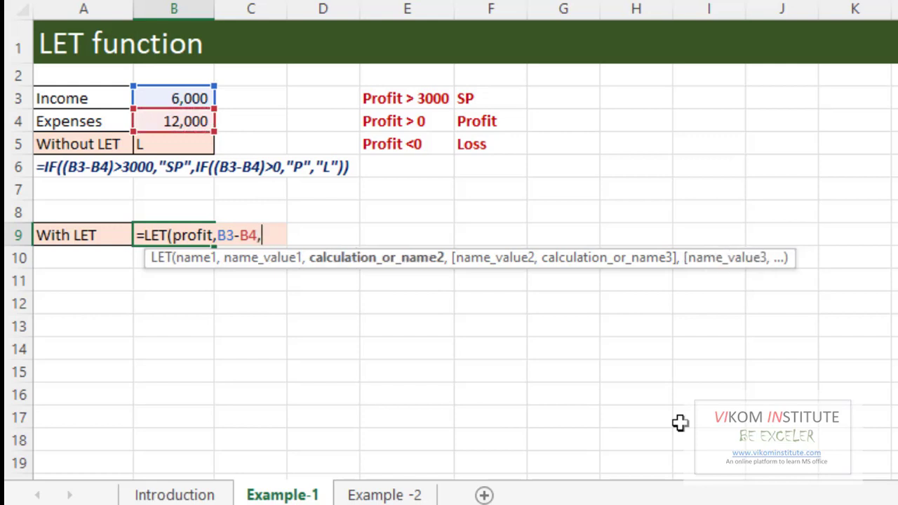
# Begin the LET calculation in B9 with an IF that returns "sp" when profit>3000
pyautogui.write('if(')
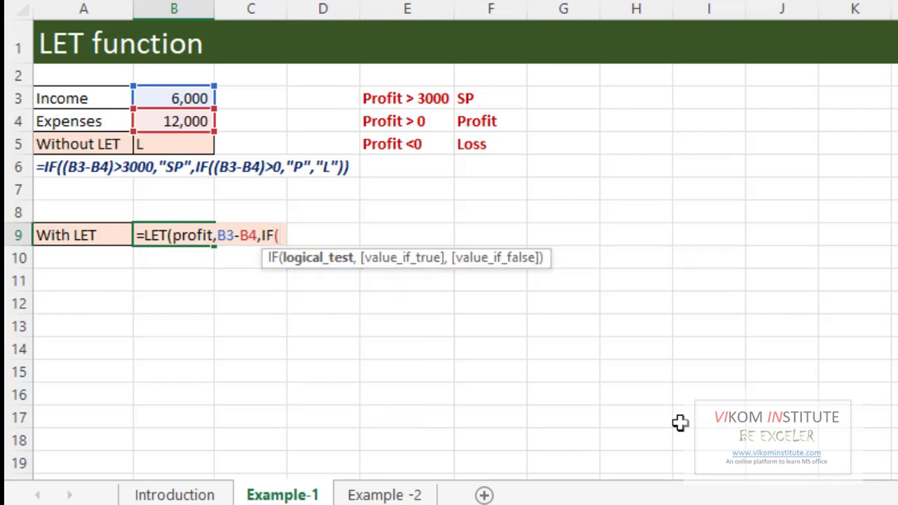
pyautogui.write('profit')
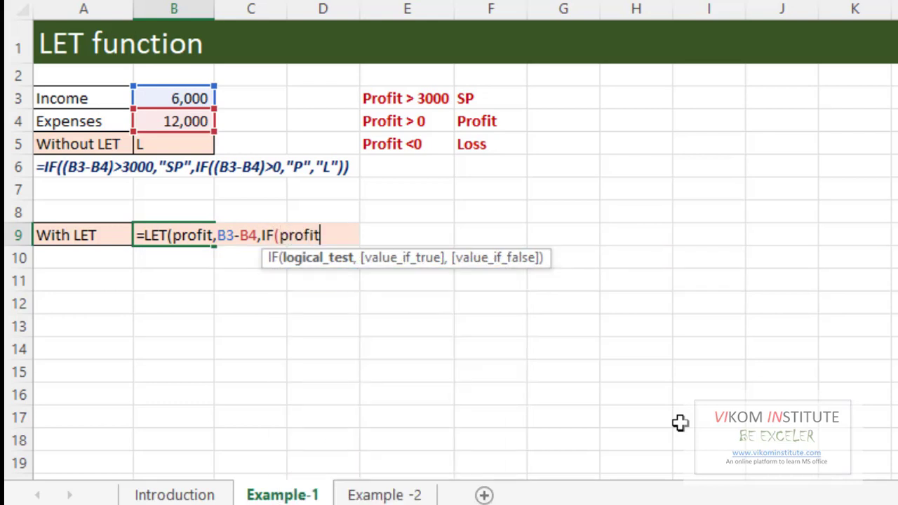
pyautogui.write('>3000')
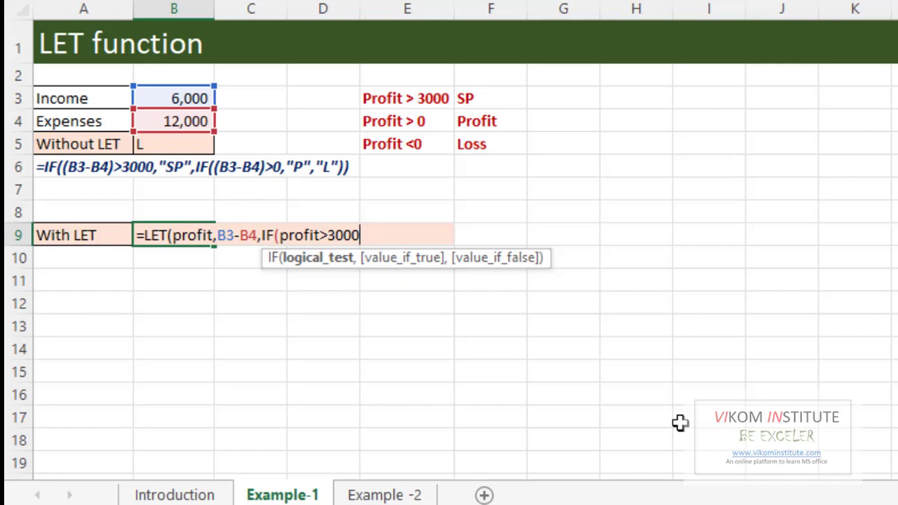
pyautogui.write(',"sp')
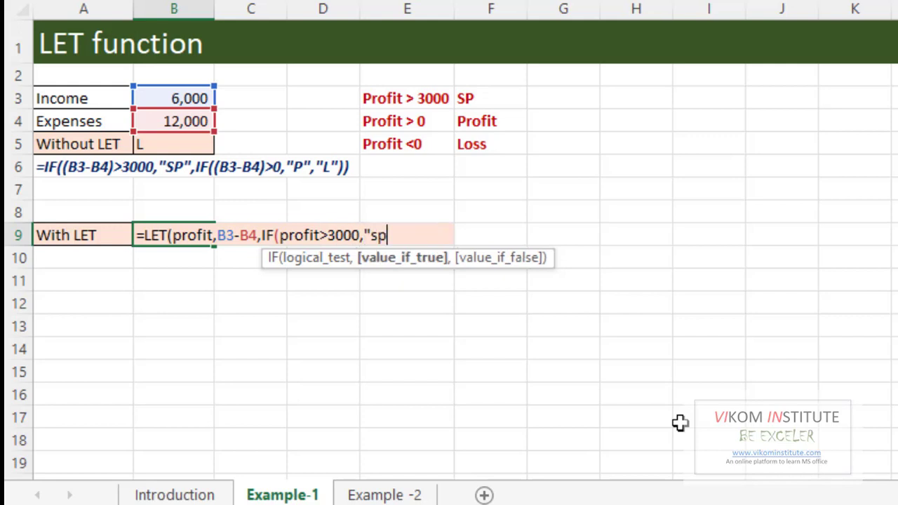
# Complete the B9 LET formula with the nested IF(profit>0,"p","l") as the value if false
pyautogui.write('",if')
pyautogui.press('Tab')
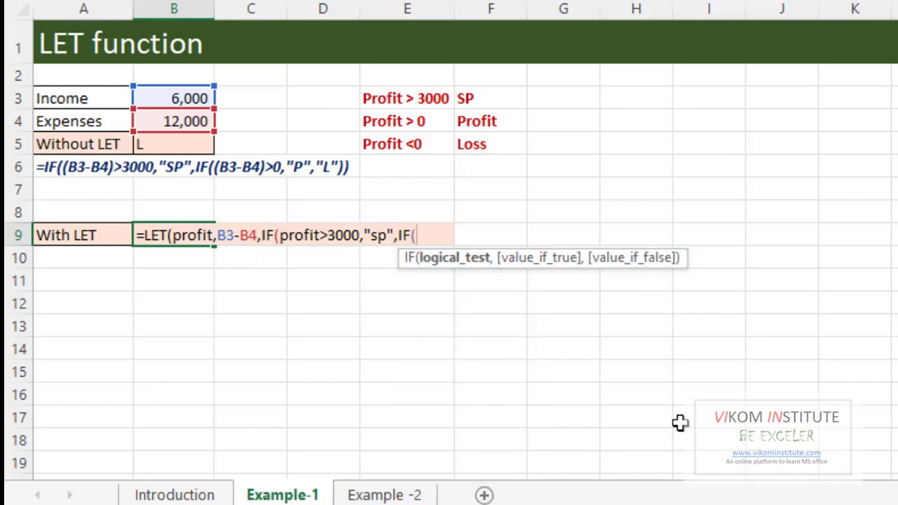
pyautogui.write('prof')
pyautogui.press('Tab')
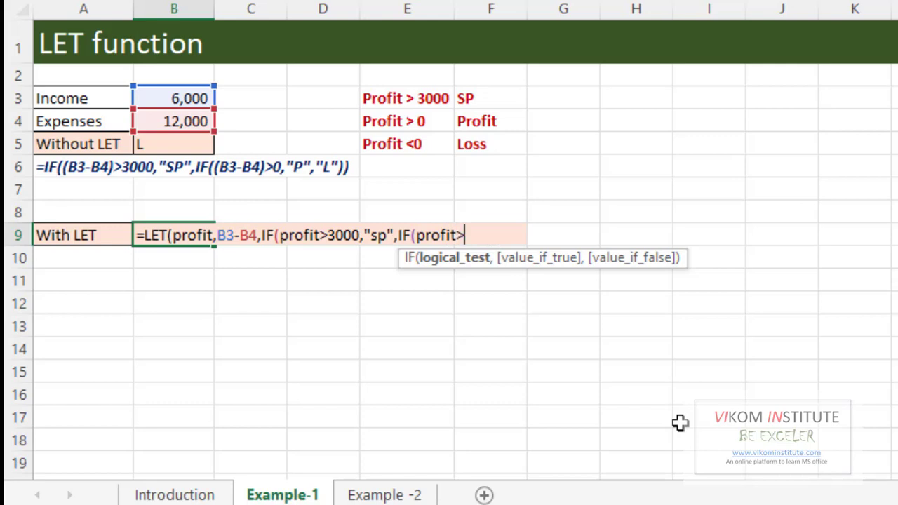
pyautogui.write(',"p')
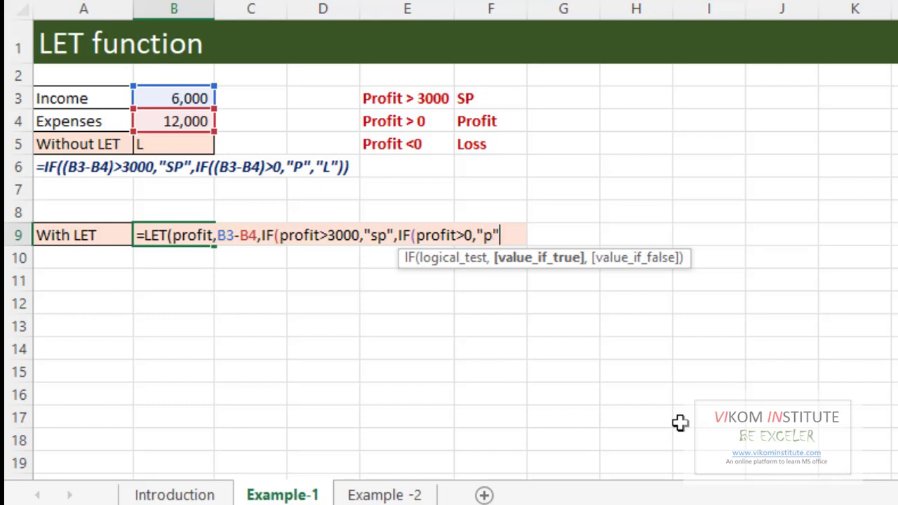
pyautogui.write('",')
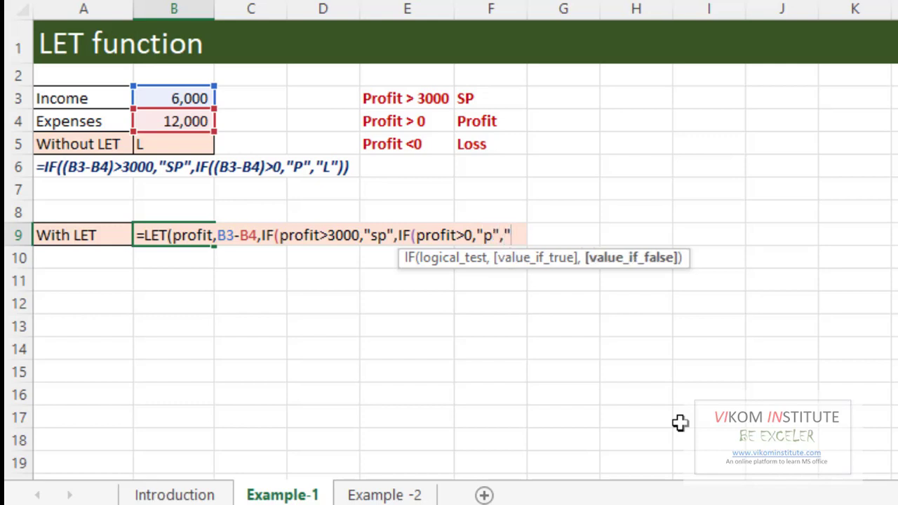
pyautogui.write('"l")')
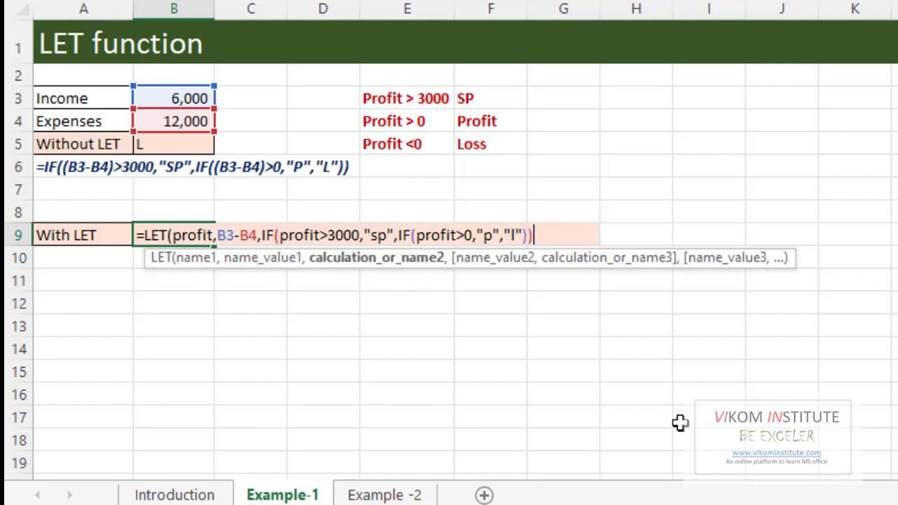
pyautogui.write(')')
pyautogui.press('Return')
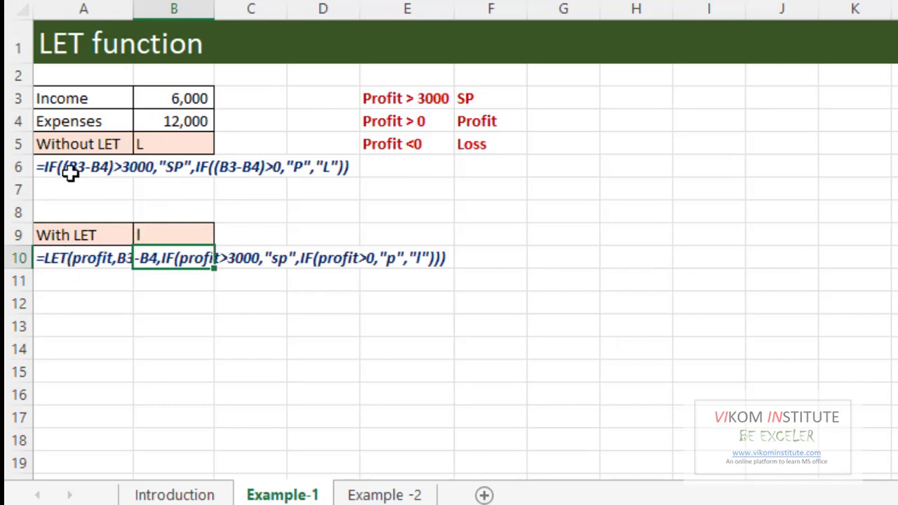
# Switch to the Example -2 sheet and clear the range selection there
pyautogui.click(100, 300)
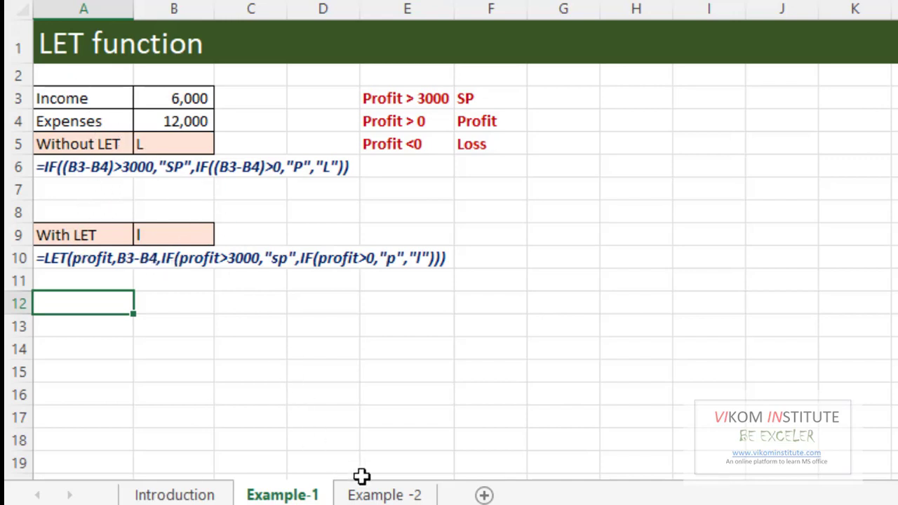
pyautogui.click(388, 495)
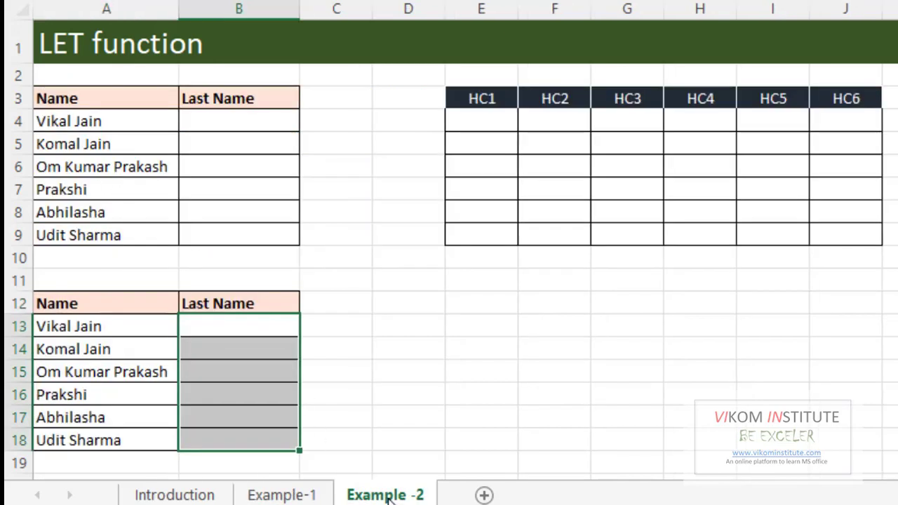
pyautogui.click(384, 251)
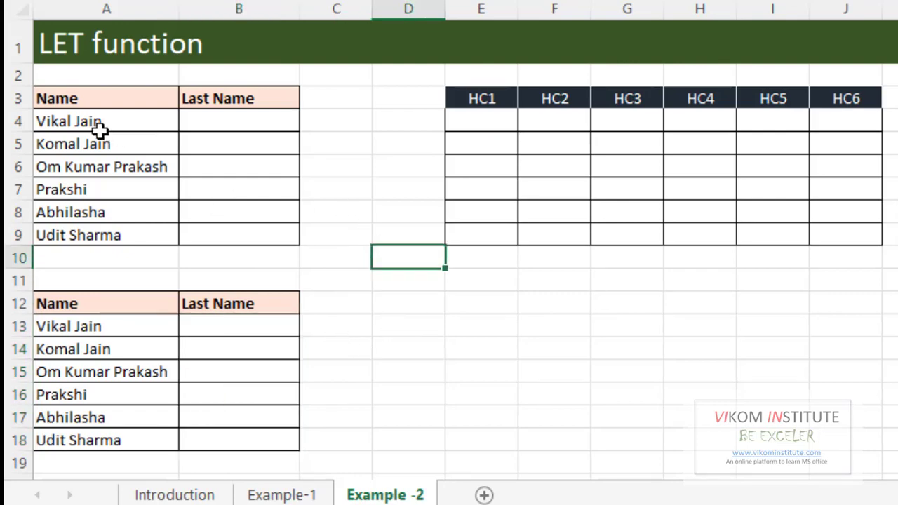
# Enter the first person's last name, preceded by a space, in cell B4 as a sample
pyautogui.click(140, 122)
pyautogui.click(219, 128)
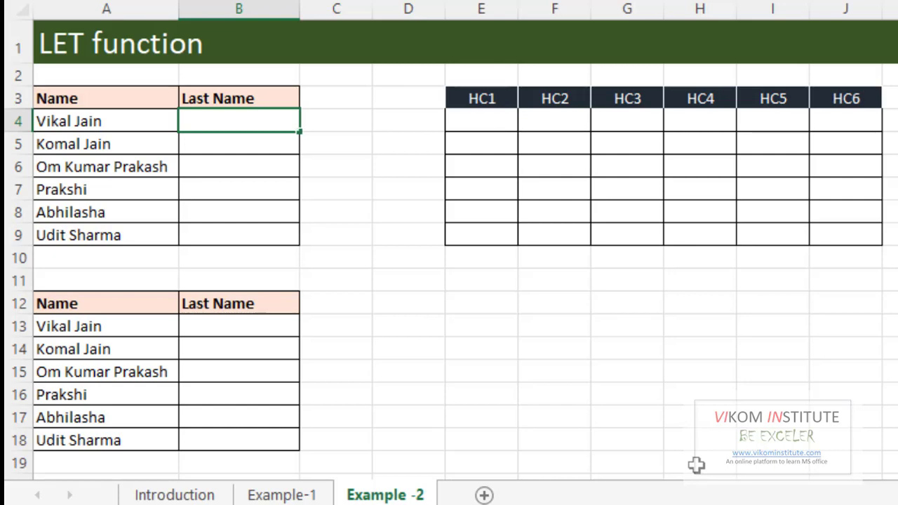
pyautogui.press('Return')
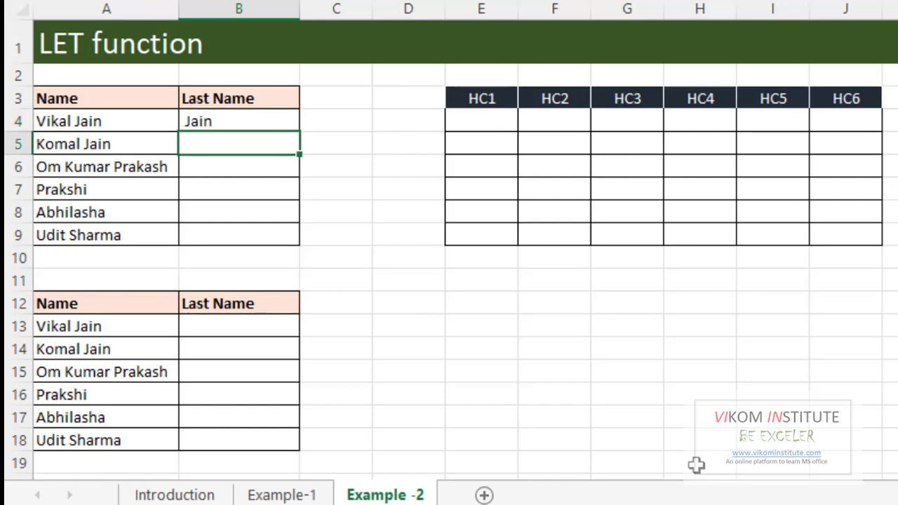
# Flash Fill the Last Name column over B4:B9 from the sample in B4
pyautogui.press('Up')
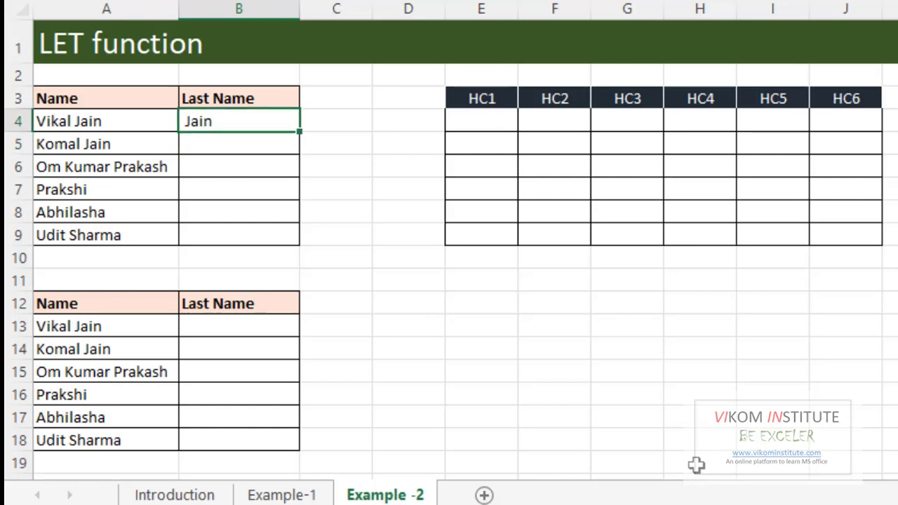
pyautogui.hotkey('shift', 'Down')
pyautogui.hotkey('shift', 'Down')
pyautogui.hotkey('shift', 'Down')
pyautogui.hotkey('shift', 'Down')
pyautogui.hotkey('shift', 'Down')
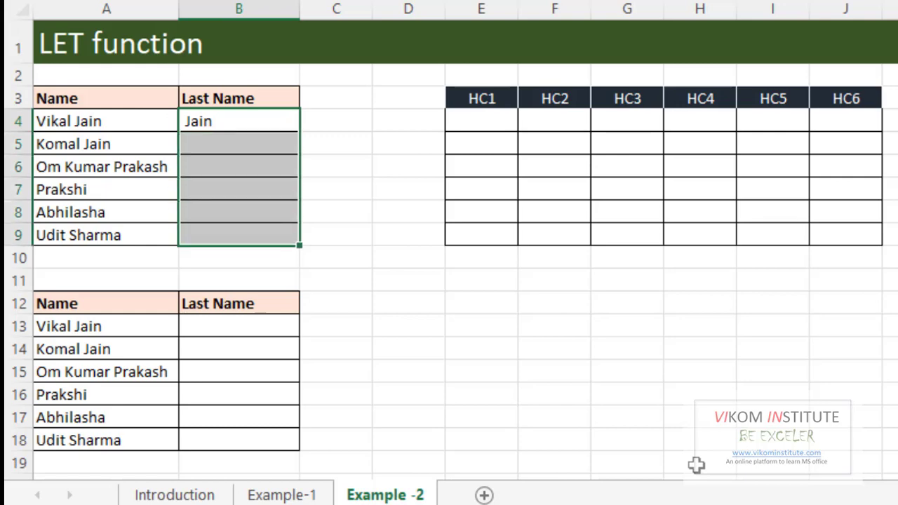
pyautogui.hotkey('ctrl', 'e')
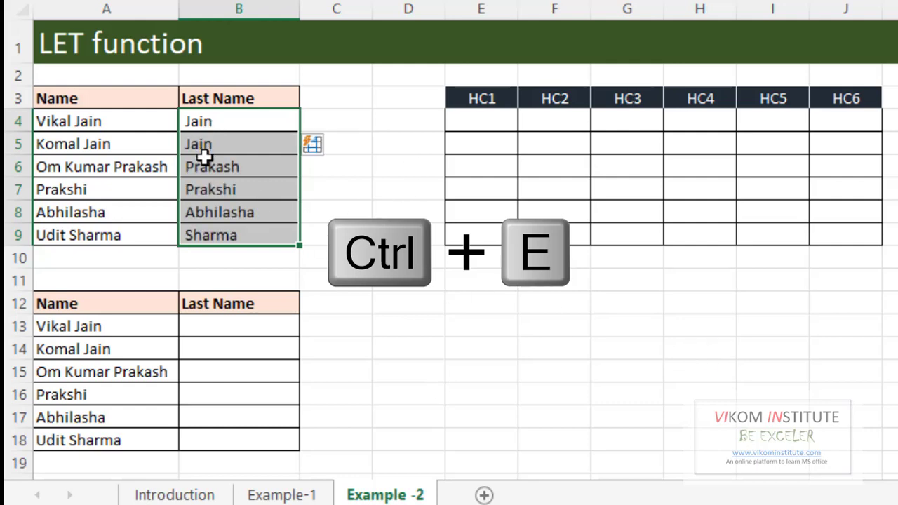
# Delete the Last Name entry in B7, next to the single-word name in A7
pyautogui.click(110, 189)
pyautogui.click(105, 209)
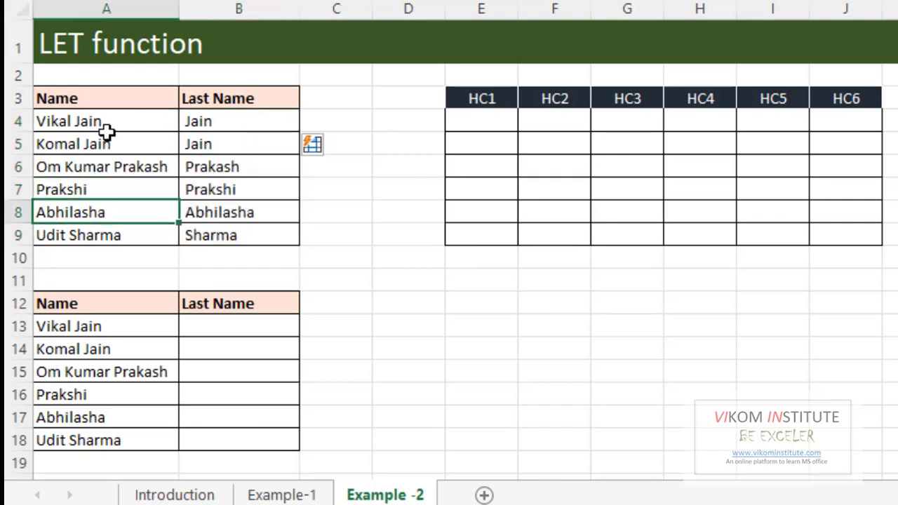
pyautogui.click(105, 189)
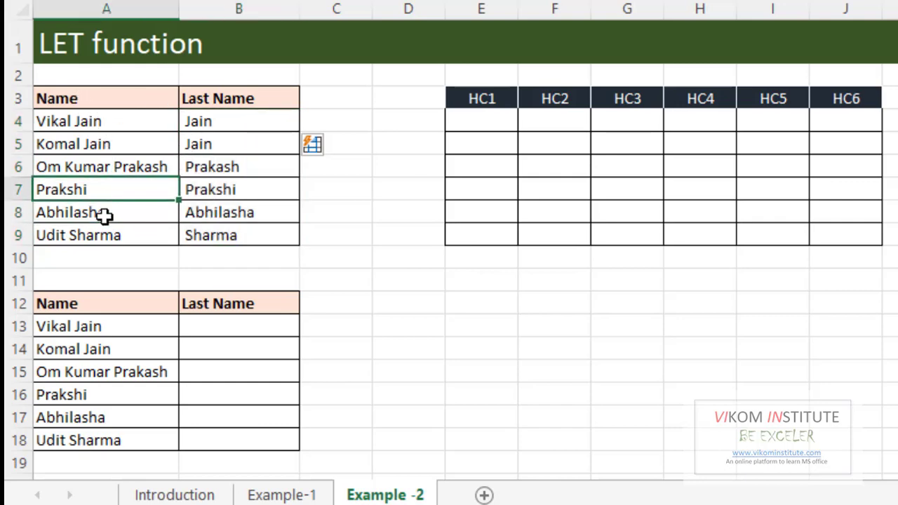
pyautogui.click(211, 190)
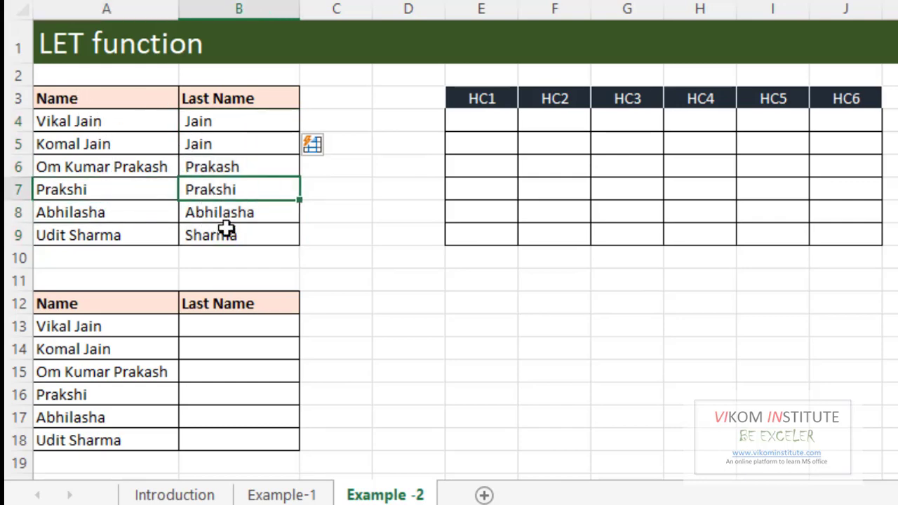
pyautogui.press('F2')
pyautogui.press('BackSpace')
pyautogui.press('BackSpace')
pyautogui.press('BackSpace')
pyautogui.press('BackSpace')
pyautogui.press('BackSpace')
pyautogui.press('BackSpace')
pyautogui.press('BackSpace')
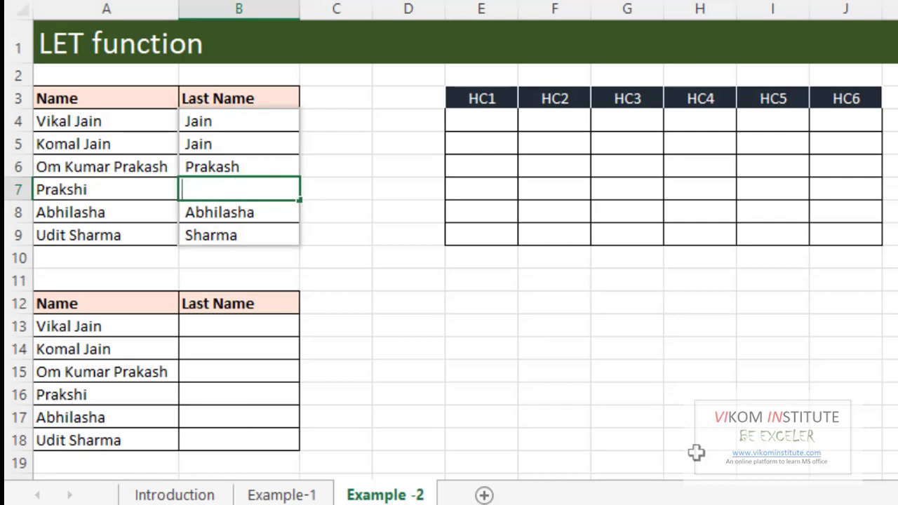
pyautogui.press('Return')
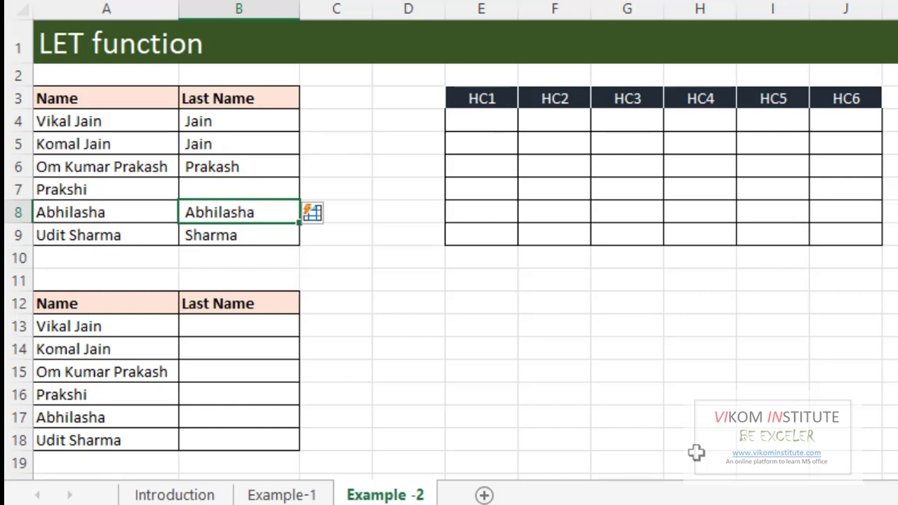
# Clear the flash-filled entries from the Last Name cells B4:B9
pyautogui.press('Up')
pyautogui.press('Up')
pyautogui.press('Up')
pyautogui.press('Up')
pyautogui.press('Up')
pyautogui.press('Down')
pyautogui.hotkey('shift', 'Down')
pyautogui.hotkey('shift', 'Down')
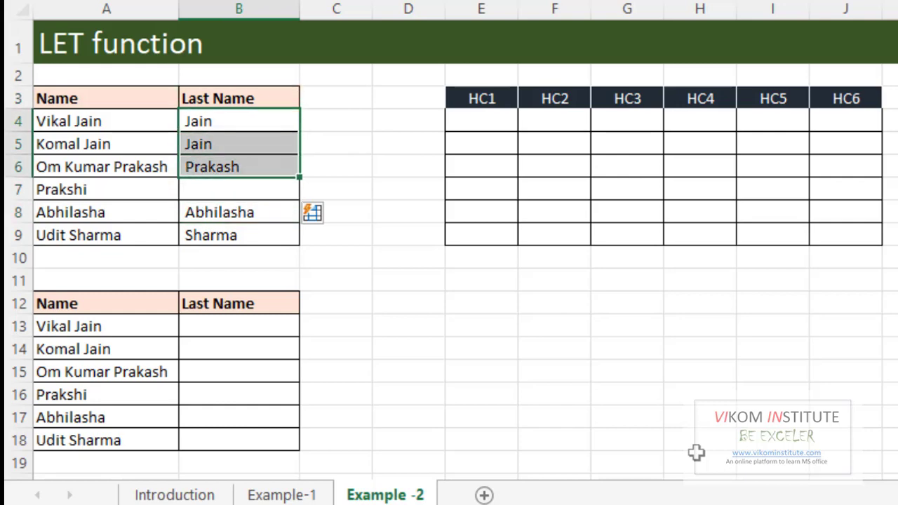
pyautogui.hotkey('shift', 'Down')
pyautogui.hotkey('shift', 'Down')
pyautogui.hotkey('shift', 'Down')
pyautogui.press('Delete')
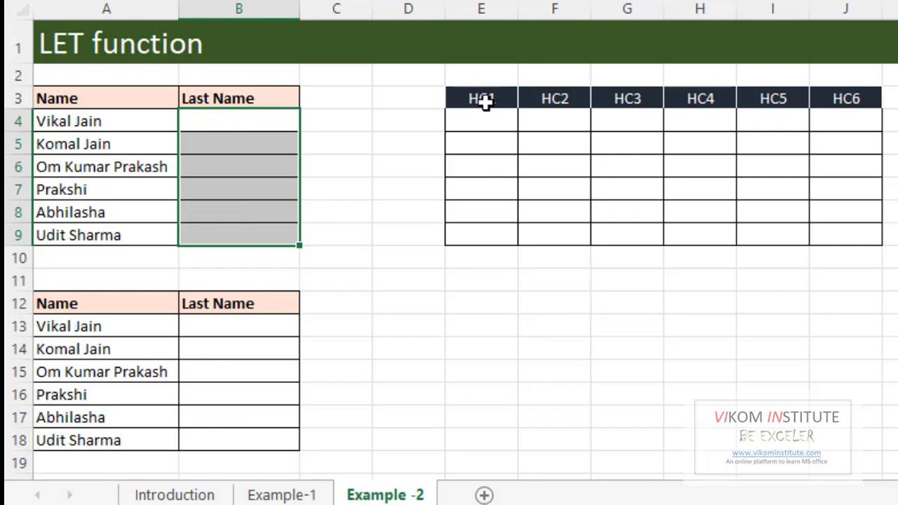
# Enter =FIND(" ",A4,1) in E4 under HC1 to locate the first space in the name
pyautogui.click(492, 98)
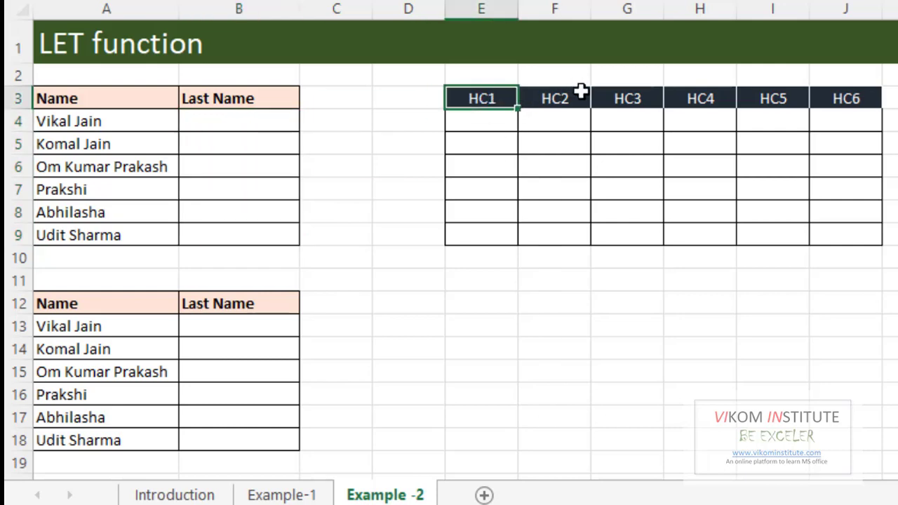
pyautogui.press('Down')
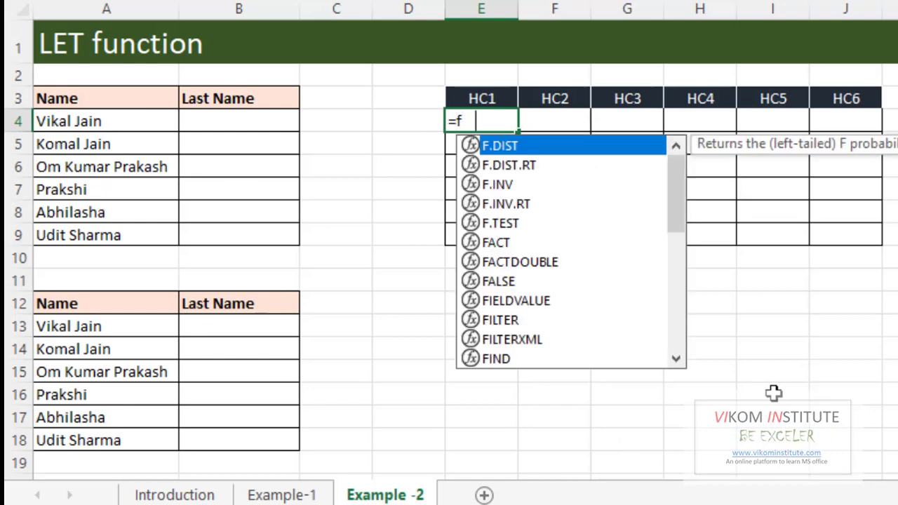
pyautogui.write('in')
pyautogui.press('Tab')
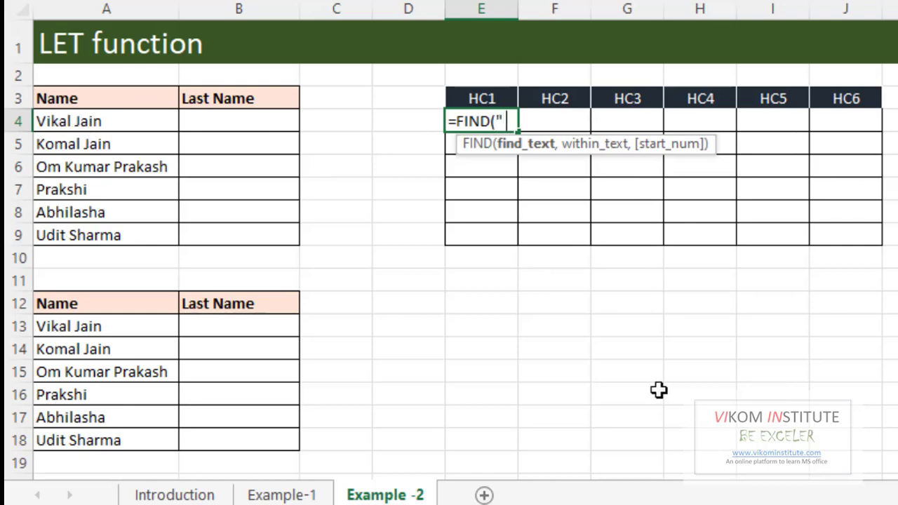
pyautogui.write('" ",')
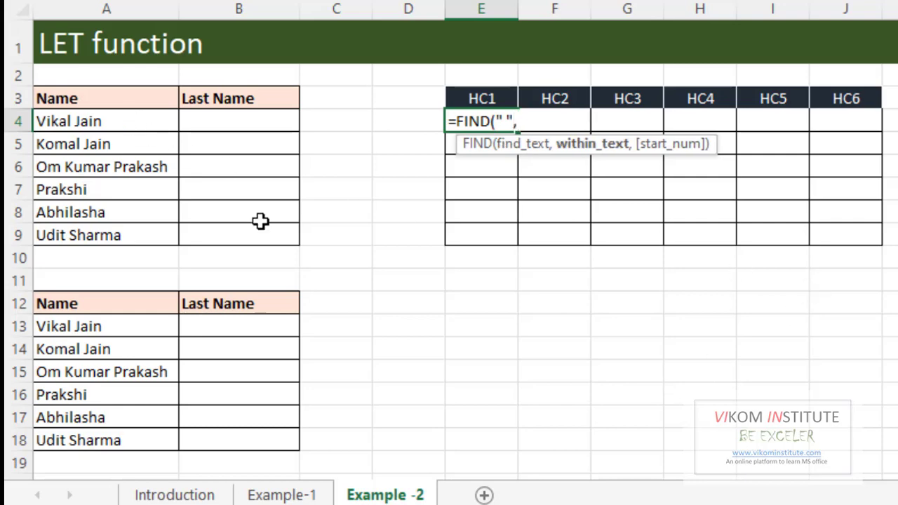
pyautogui.press('Left')
pyautogui.press('Left')
pyautogui.press('Left')
pyautogui.press('Left')
pyautogui.write(',')
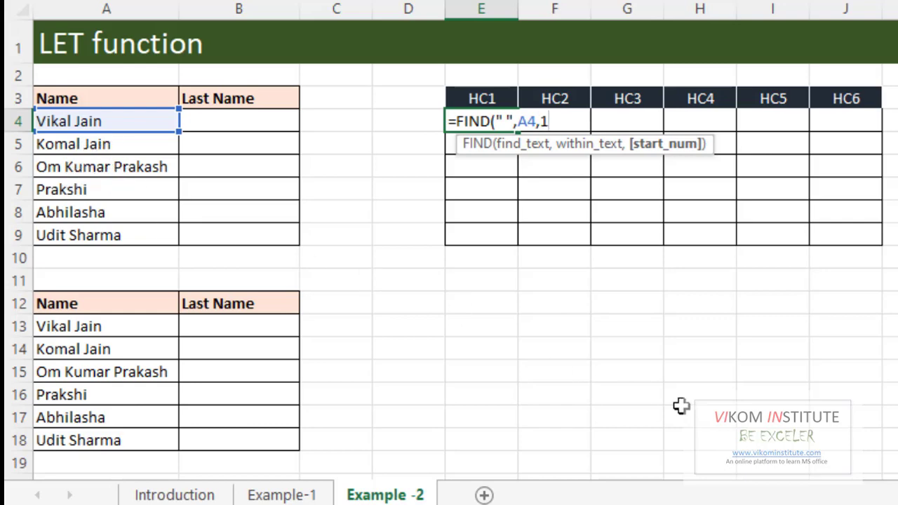
pyautogui.write(')')
pyautogui.press('Return')
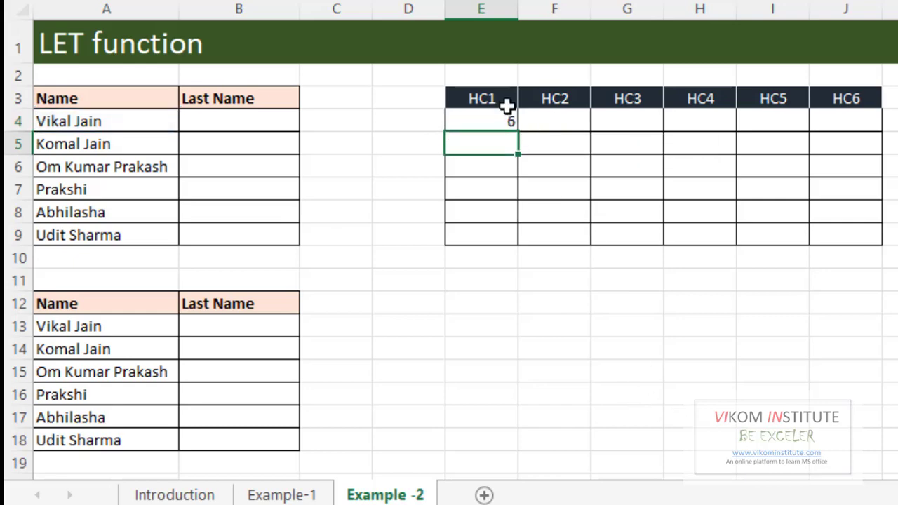
# Fill the HC1 formula from E4 down through E9
pyautogui.click(508, 122)
pyautogui.moveTo(518, 132); pyautogui.dragTo(517, 244)
pyautogui.click(95, 199)
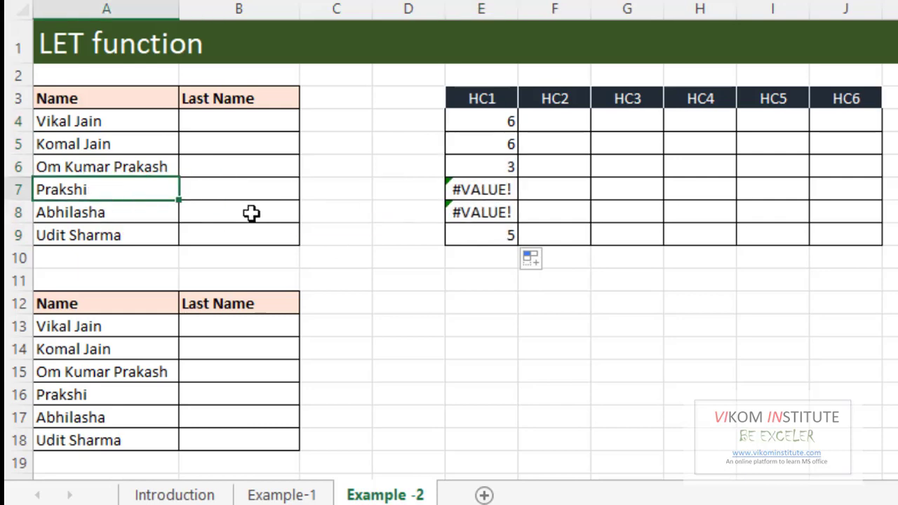
# Enter =FIND(" ",A4,E4+1) in F4 under HC2 to locate the second space in the name
pyautogui.click(539, 122)
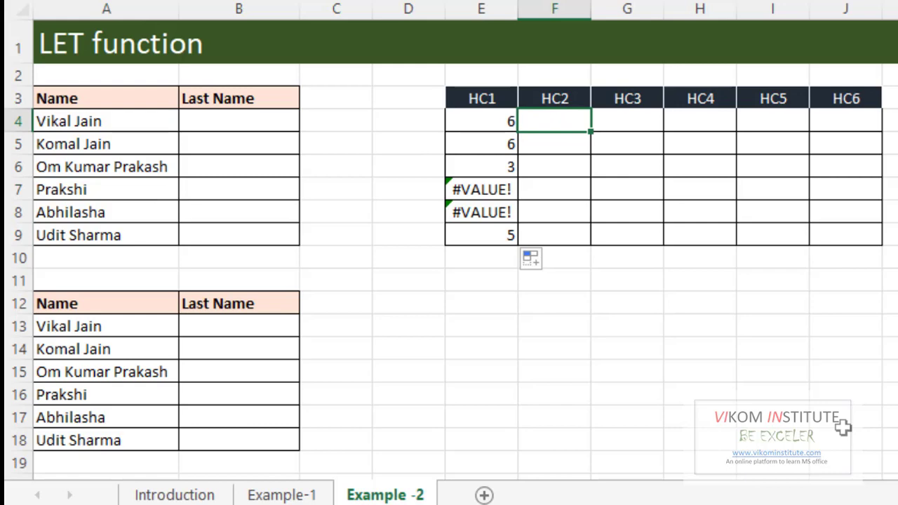
pyautogui.click(98, 168)
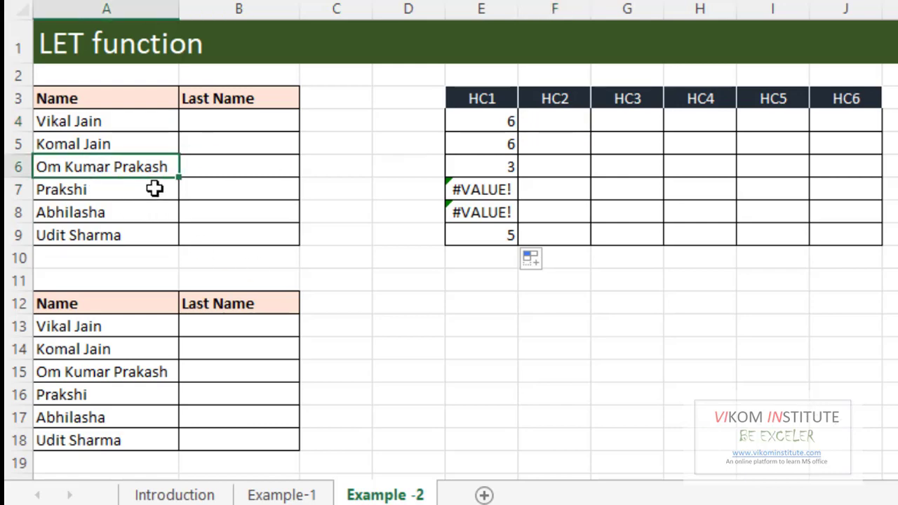
pyautogui.click(544, 124)
pyautogui.write('=fin')
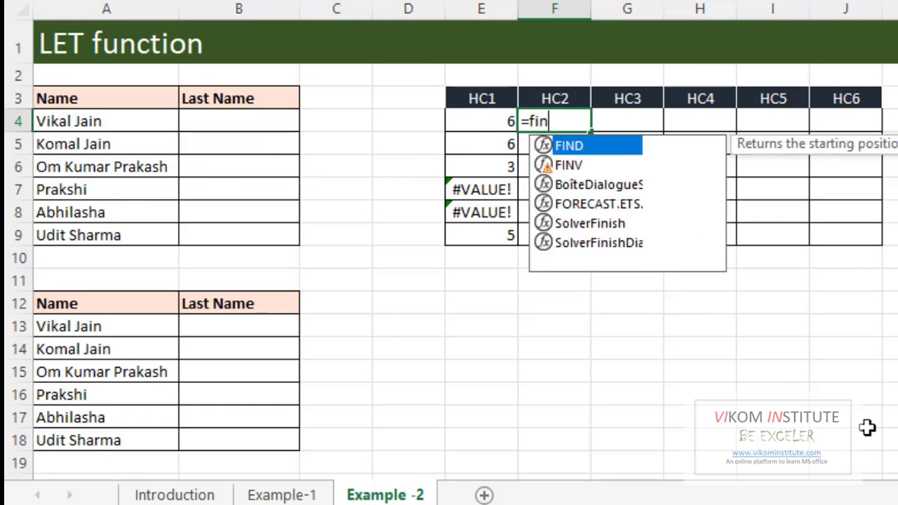
pyautogui.press('Tab')
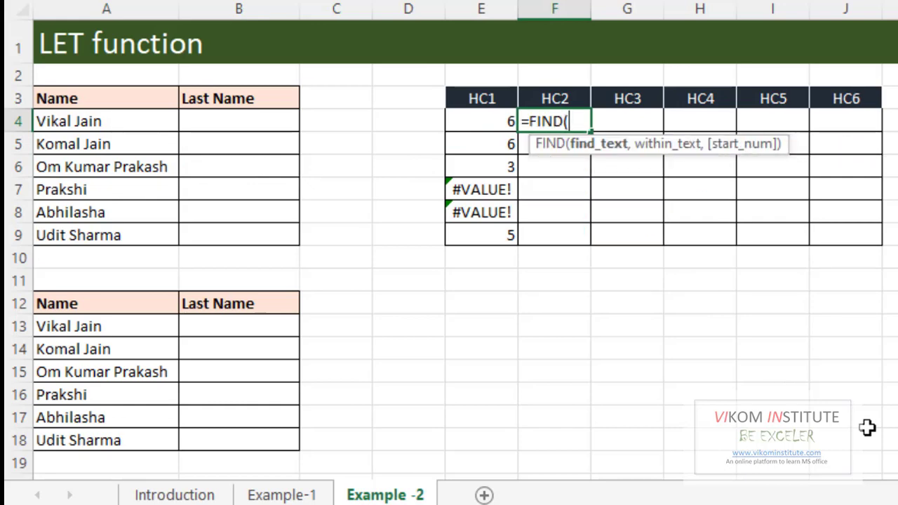
pyautogui.write('" ",')
pyautogui.click(157, 125)
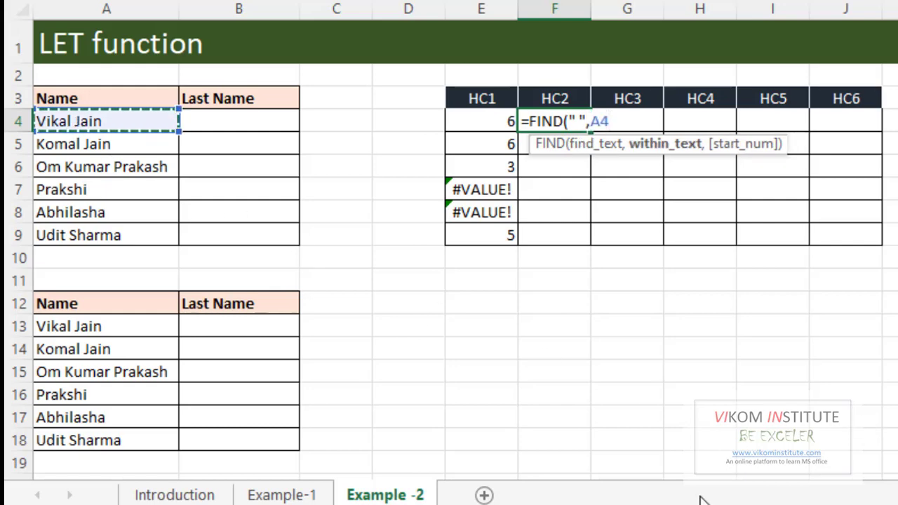
pyautogui.write(',')
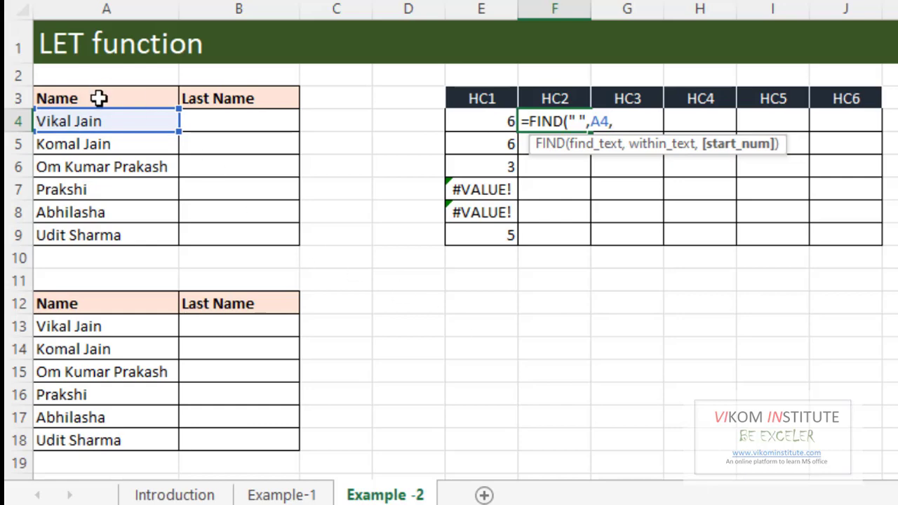
pyautogui.click(456, 116)
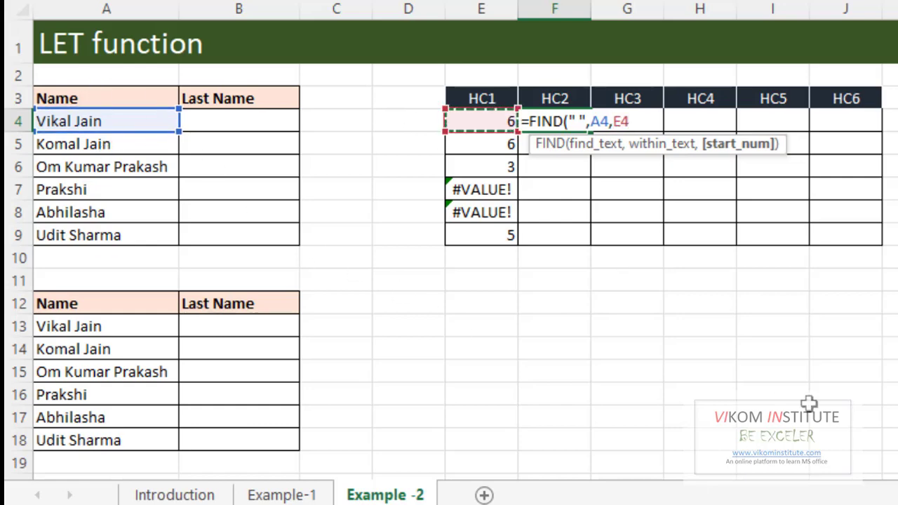
pyautogui.write('+1')
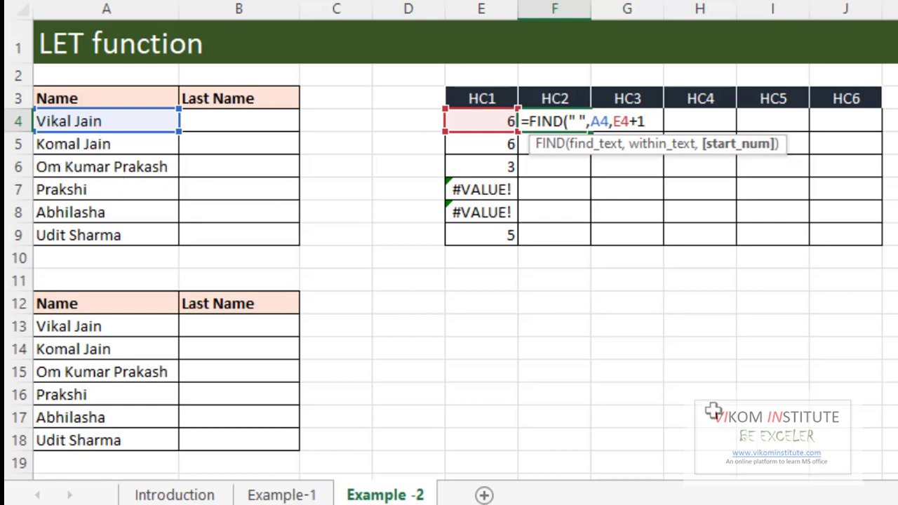
pyautogui.press('Return')
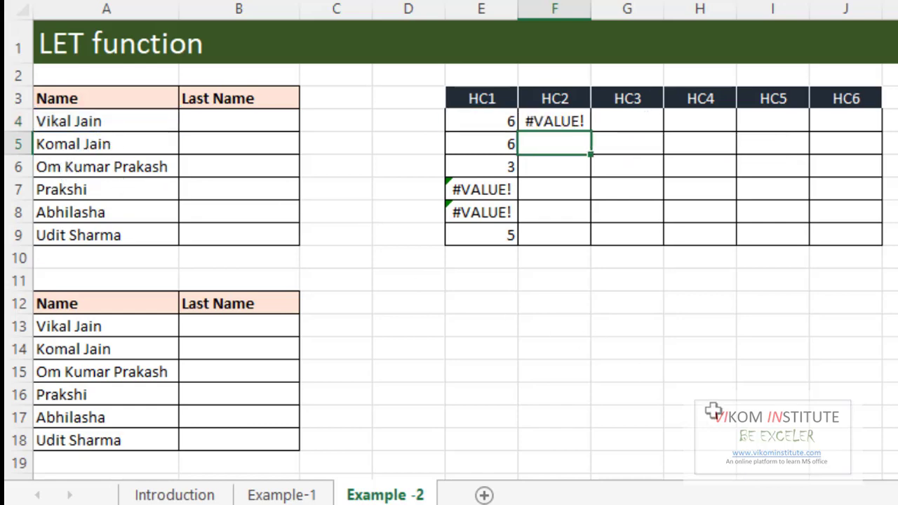
# Fill the HC2 formula from F4 down through F9 and compare the results with HC1 and the names
pyautogui.click(557, 118)
pyautogui.moveTo(591, 132); pyautogui.dragTo(578, 238)
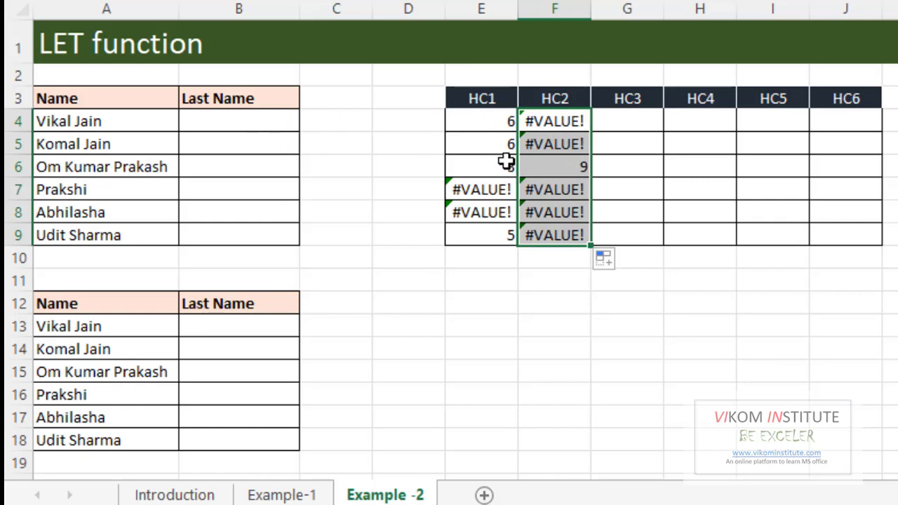
pyautogui.click(481, 125)
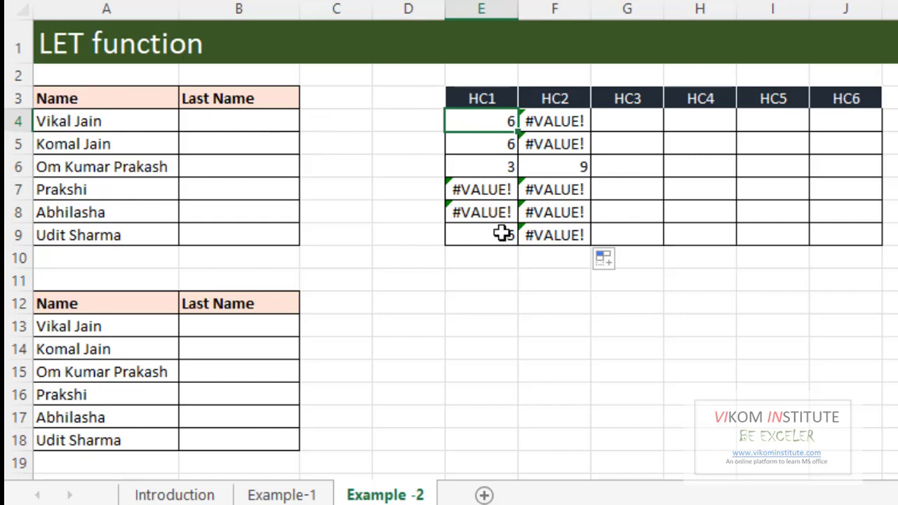
pyautogui.click(542, 166)
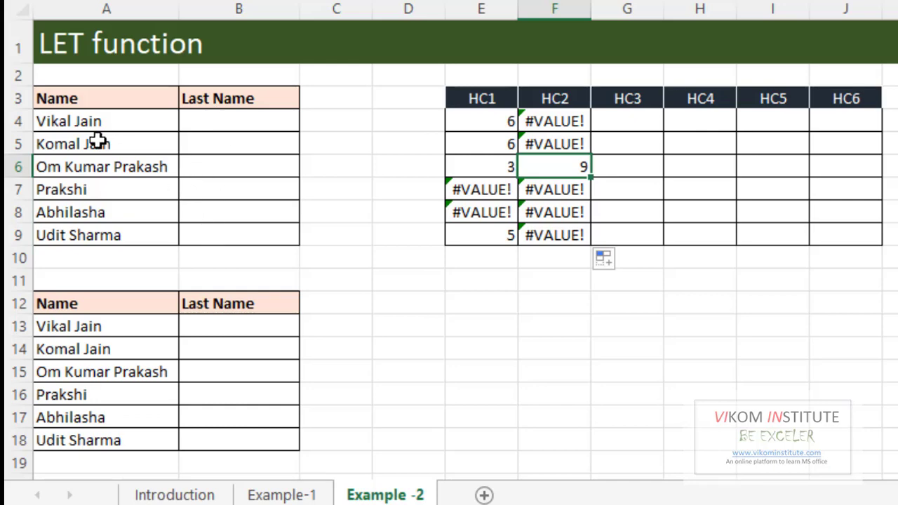
pyautogui.click(87, 120)
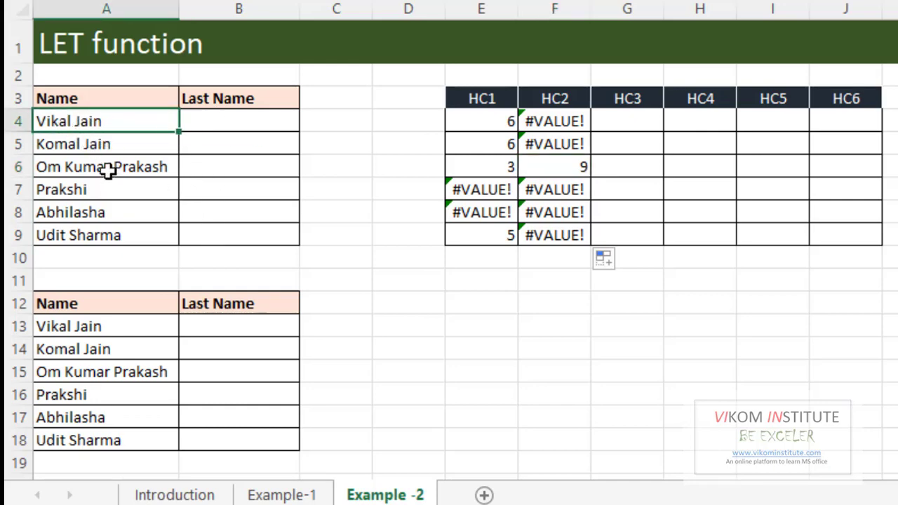
# Enter =IFERROR(F4,E4) in G4 under HC3 to fall back on the first space position
pyautogui.click(631, 118)
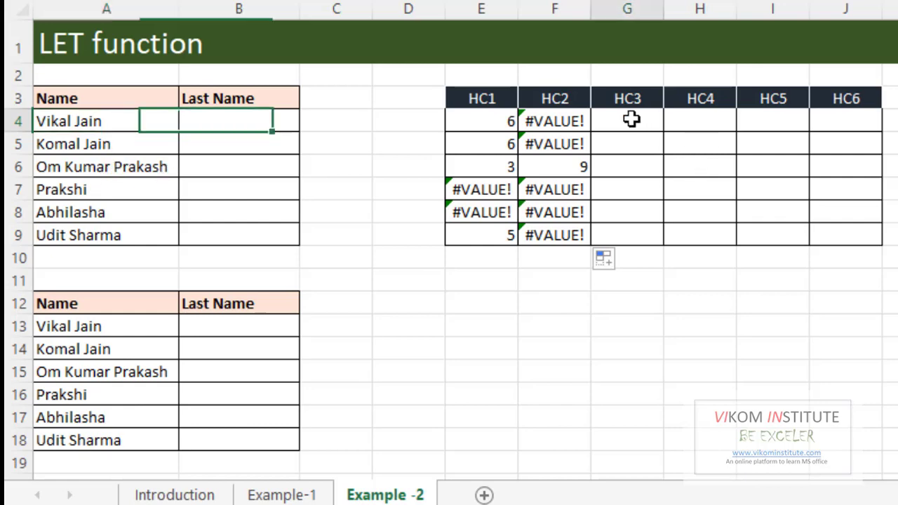
pyautogui.write('=')
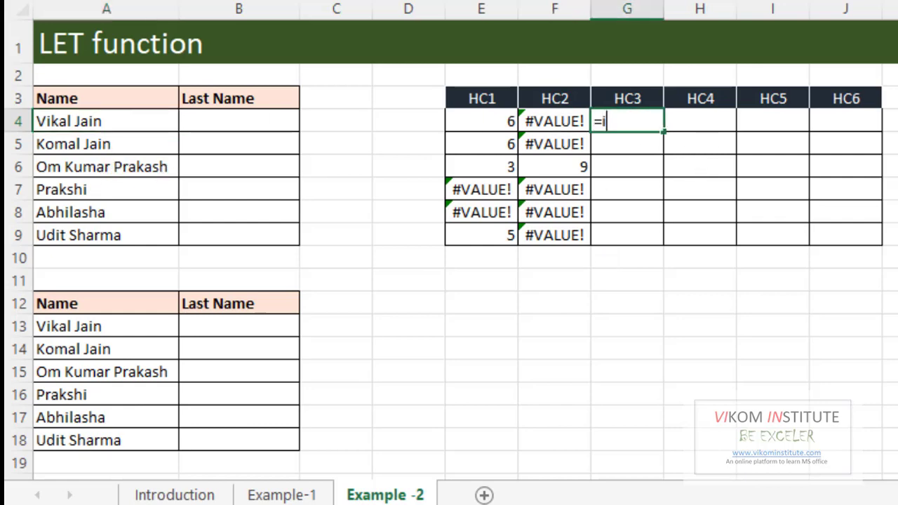
pyautogui.write('i')
pyautogui.press('Down')
pyautogui.press('Tab')
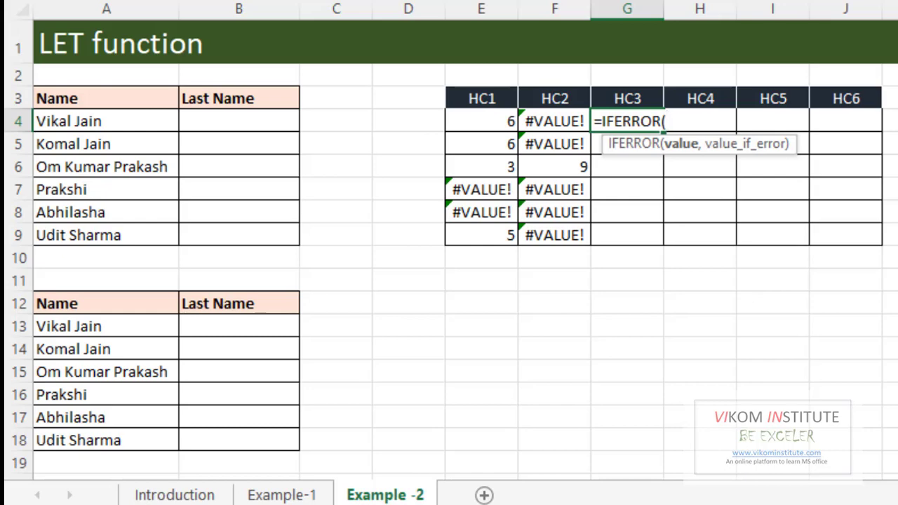
pyautogui.click(556, 122)
pyautogui.write(',')
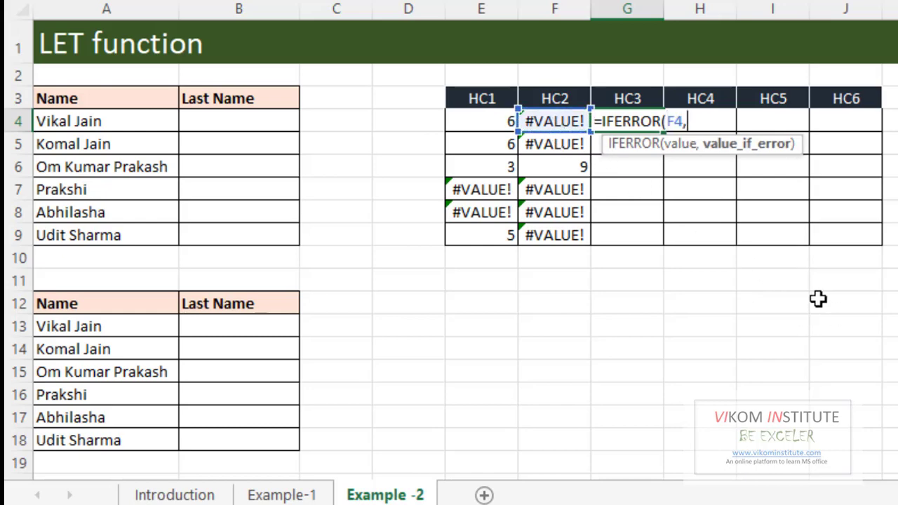
pyautogui.click(489, 119)
pyautogui.press('Return')
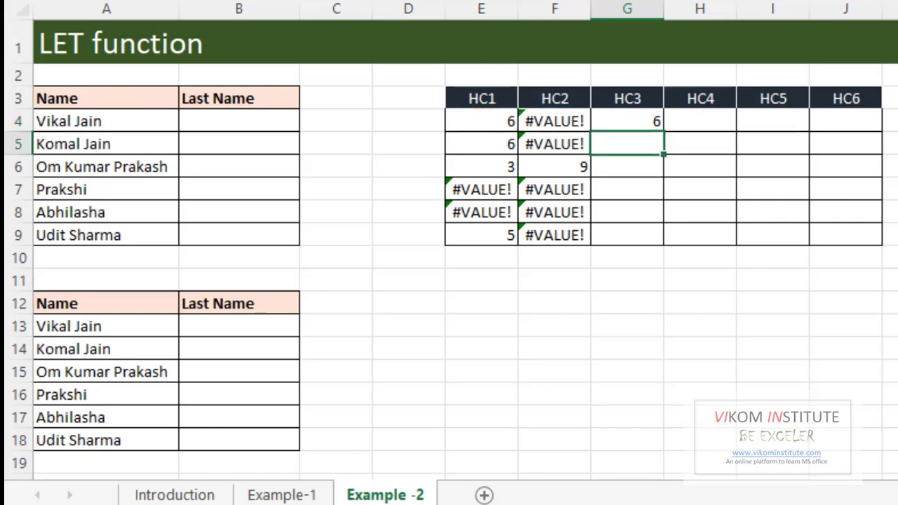
# Fill the HC3 formula from G4 down through G9 and check the result in G7
pyautogui.click(655, 120)
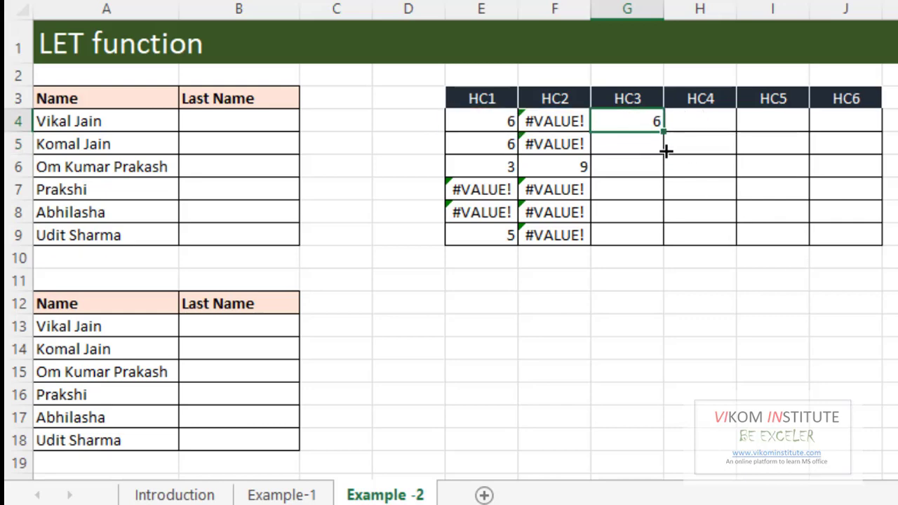
pyautogui.moveTo(666, 150); pyautogui.dragTo(663, 239)
pyautogui.click(888, 347)
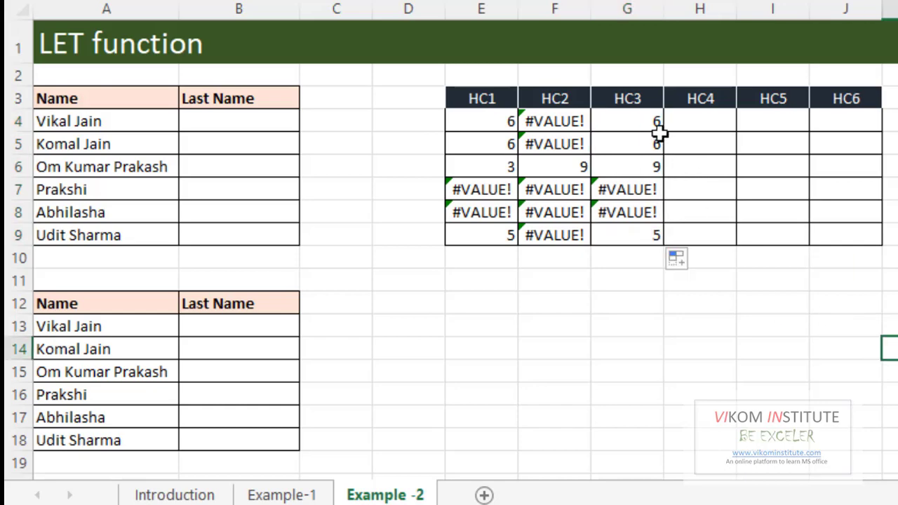
pyautogui.click(623, 189)
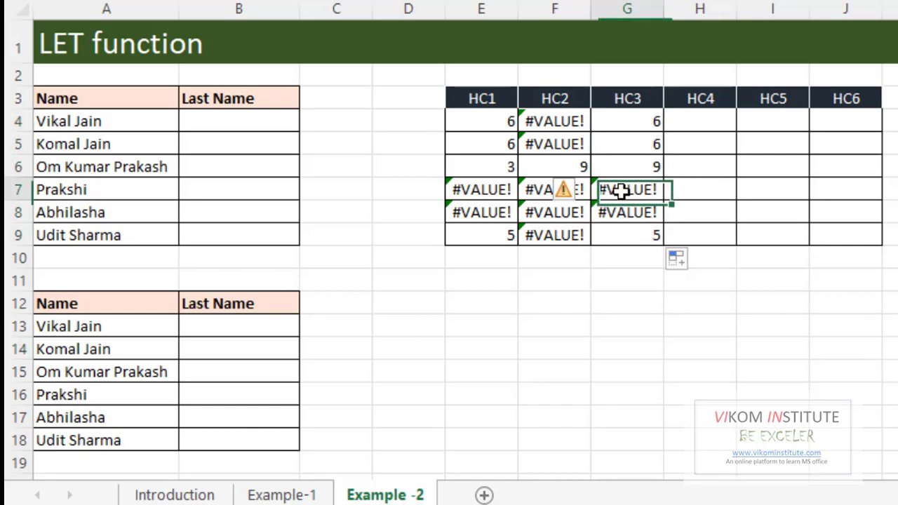
# Enter =RIGHT(A4,LEN(A4)-G4) in H4 under HC4 and fill the formula down through H9
pyautogui.click(693, 120)
pyautogui.write('=')
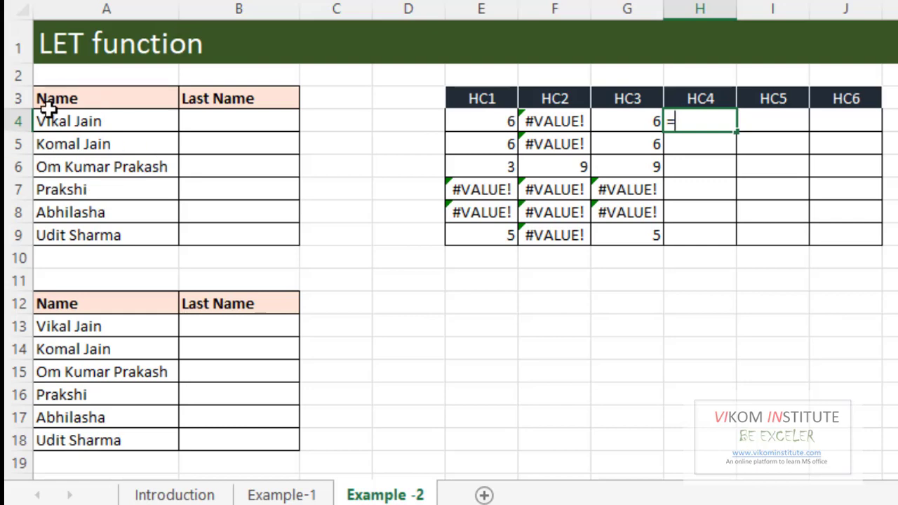
pyautogui.write('righ')
pyautogui.press('Tab')
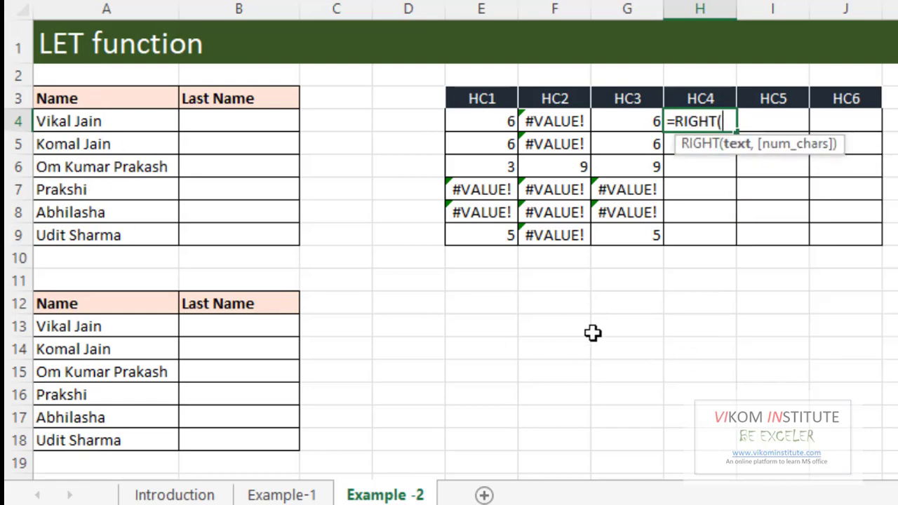
pyautogui.click(145, 126)
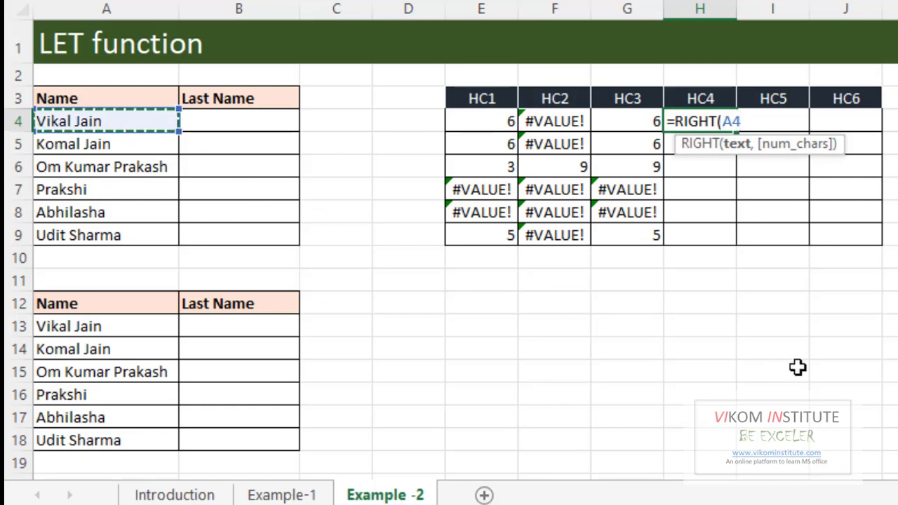
pyautogui.write(',')
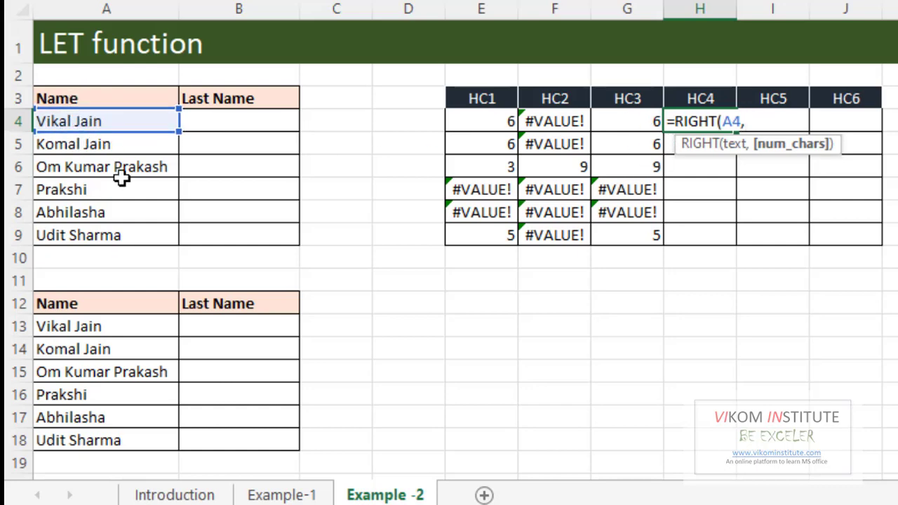
pyautogui.write('le')
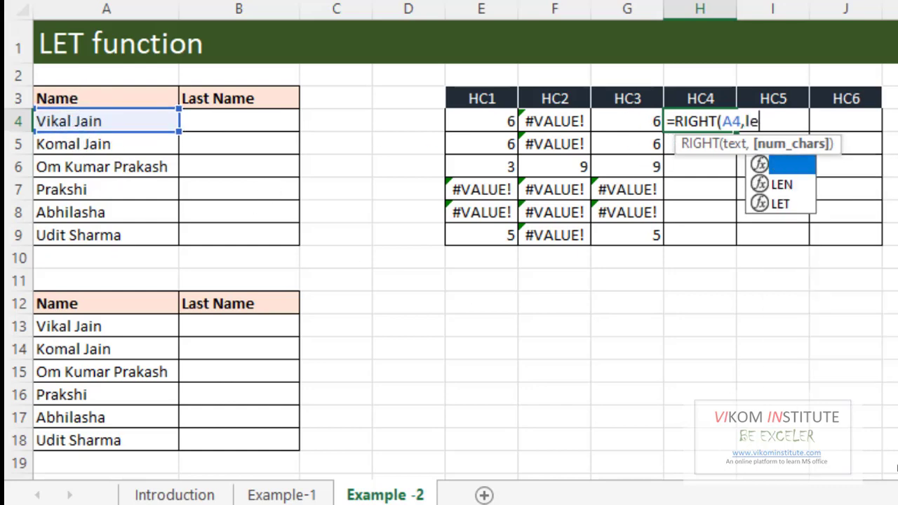
pyautogui.write('n')
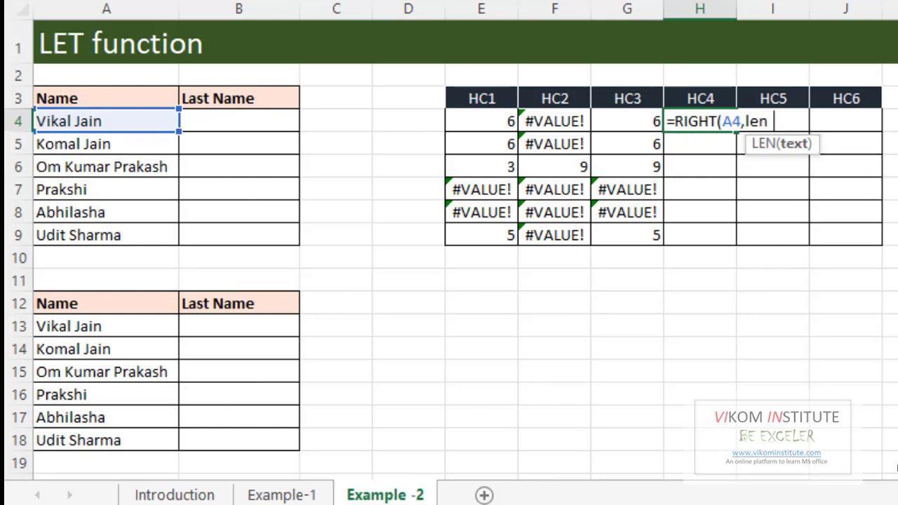
pyautogui.click(87, 120)
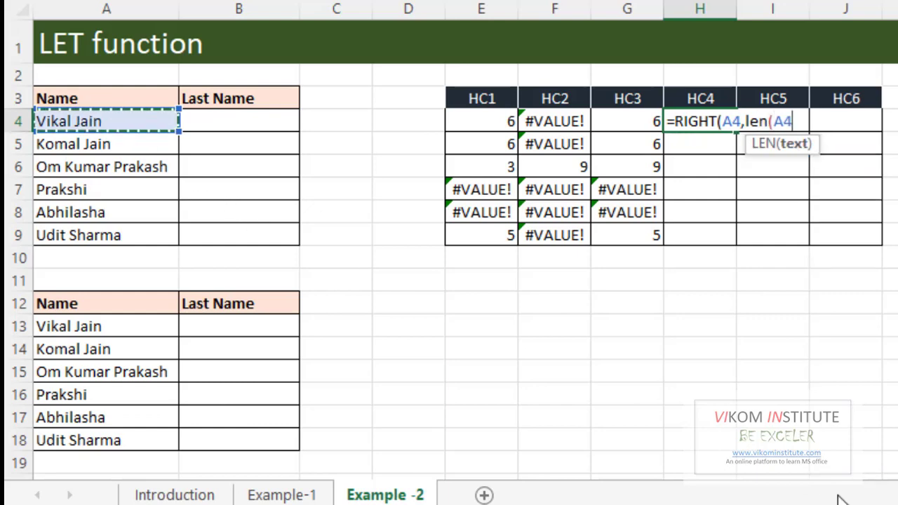
pyautogui.write(')-')
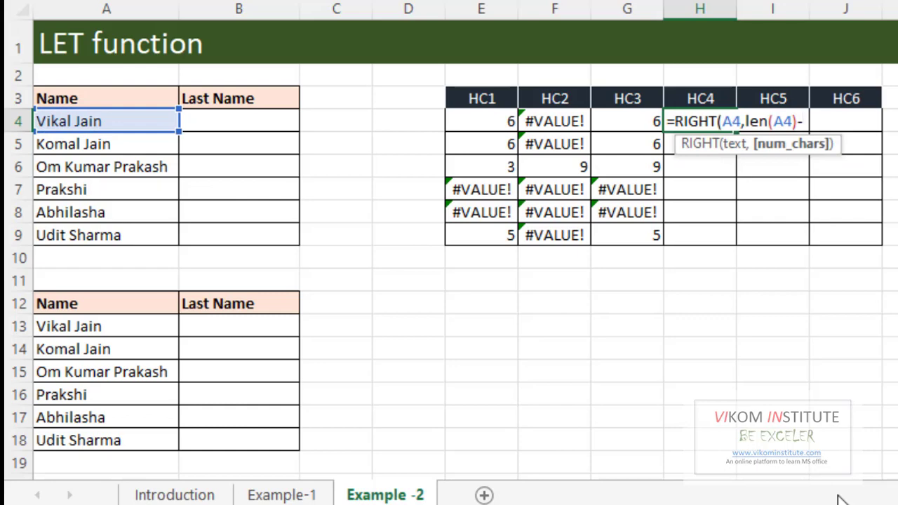
pyautogui.click(645, 121)
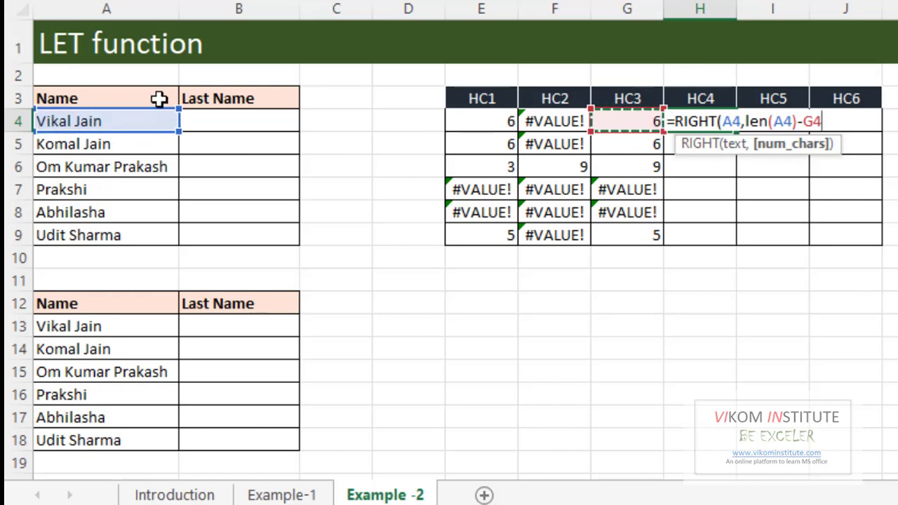
pyautogui.press('Return')
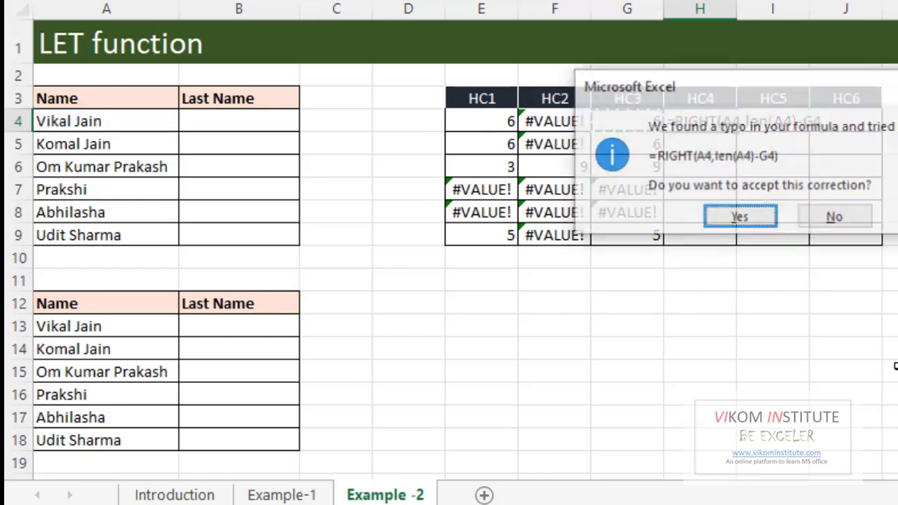
pyautogui.press('Return')
pyautogui.click(712, 121)
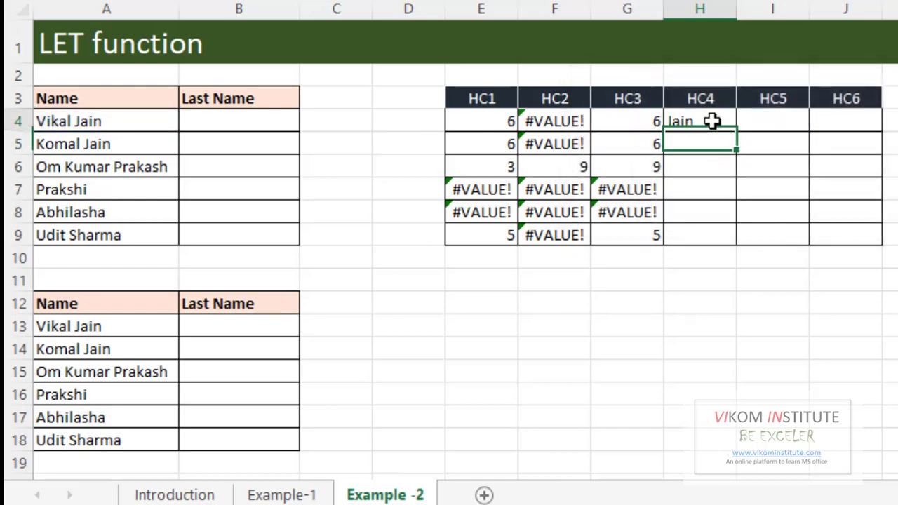
pyautogui.moveTo(736, 132); pyautogui.dragTo(723, 243)
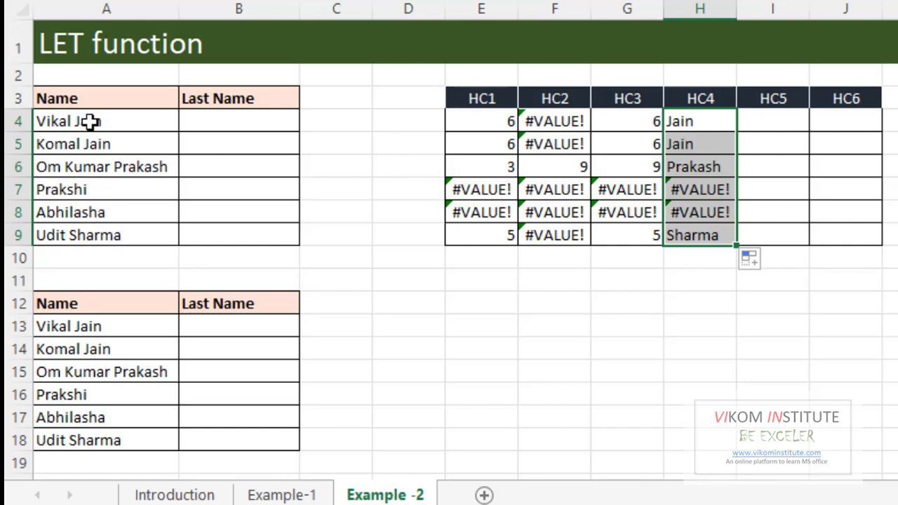
# Wrap the formula in H4 in IFERROR with an empty-text fallback: =IFERROR(RIGHT(A4,LEN(A4)-G4),"")
pyautogui.doubleClick(686, 123)
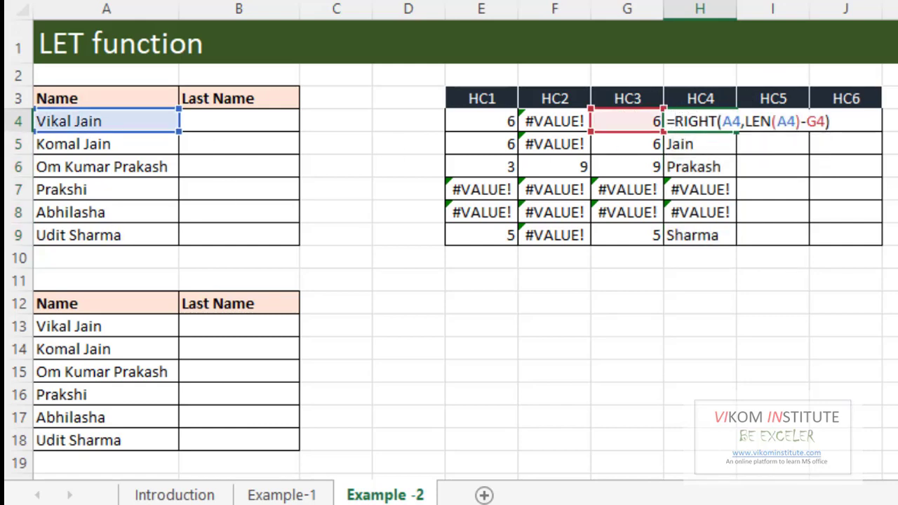
pyautogui.write('IF')
pyautogui.press('Down')
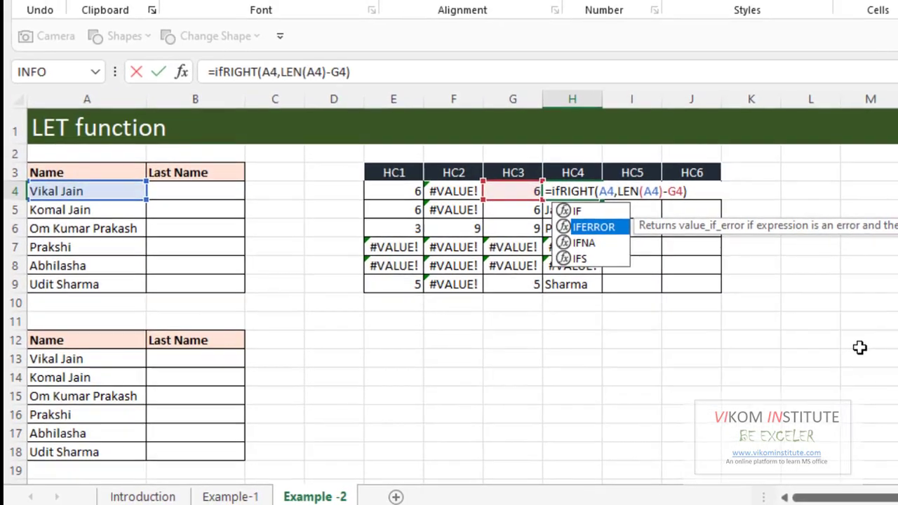
pyautogui.press('Tab')
pyautogui.press('Right')
pyautogui.press('Right')
pyautogui.press('Right')
pyautogui.press('Right')
pyautogui.press('Right')
pyautogui.press('Right')
pyautogui.press('Right')
pyautogui.press('Right')
pyautogui.press('Right')
pyautogui.press('Right')
pyautogui.press('Right')
pyautogui.press('Right')
pyautogui.press('Right')
pyautogui.press('Right')
pyautogui.press('Right')
pyautogui.press('Right')
pyautogui.press('Right')
pyautogui.press('Right')
pyautogui.press('Right')
pyautogui.press('Right')
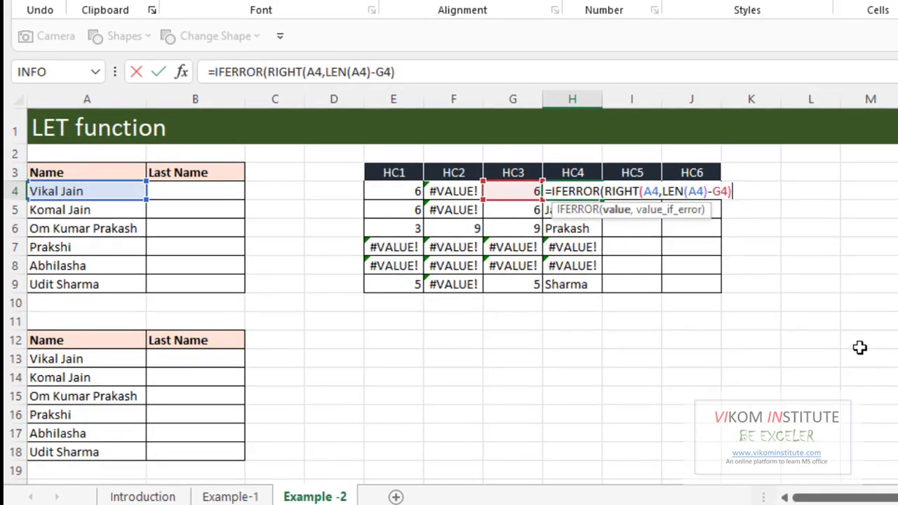
pyautogui.write(',""')
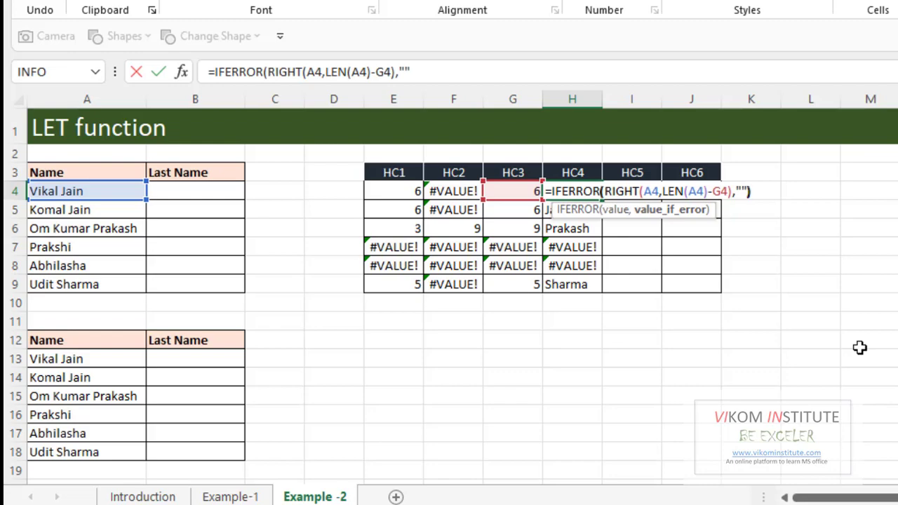
pyautogui.write(')')
pyautogui.press('Return')
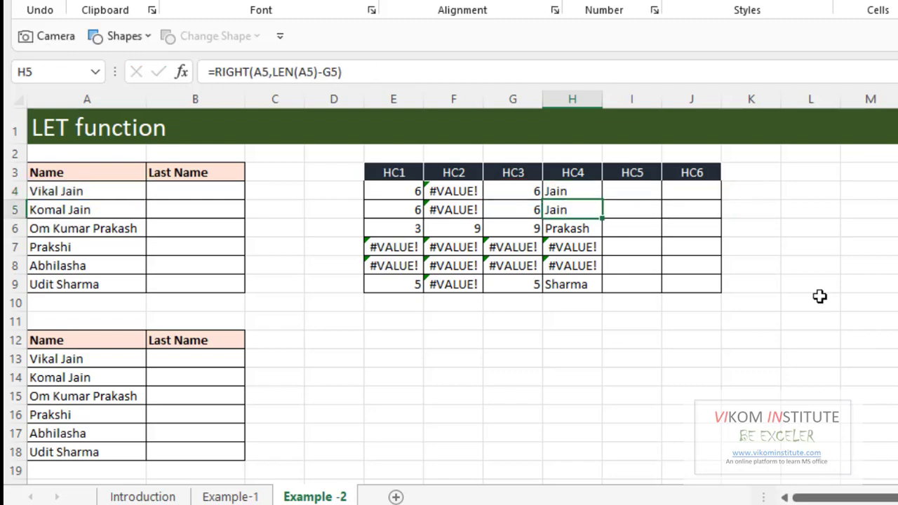
# Fill the updated IFERROR formula from H4 down through H9 in the HC4 column
pyautogui.click(592, 191)
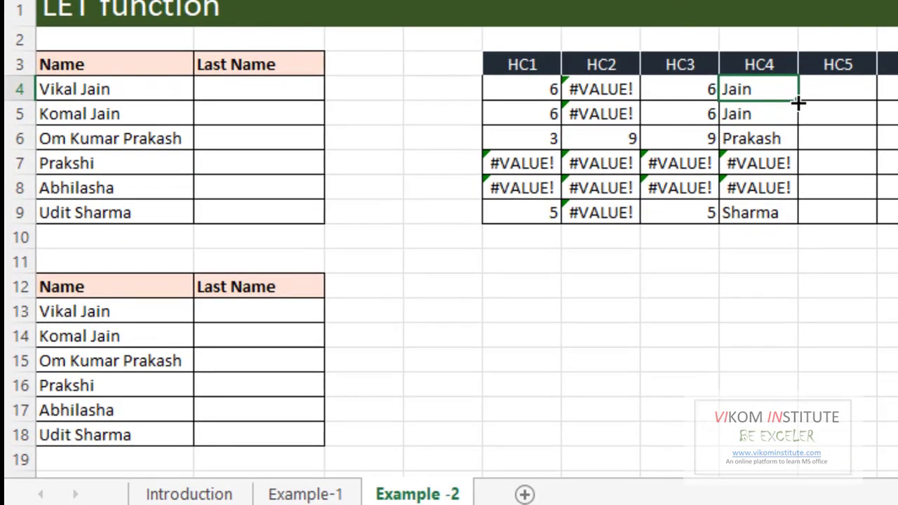
pyautogui.moveTo(744, 126); pyautogui.dragTo(718, 231)
pyautogui.moveTo(769, 213); pyautogui.dragTo(772, 214)
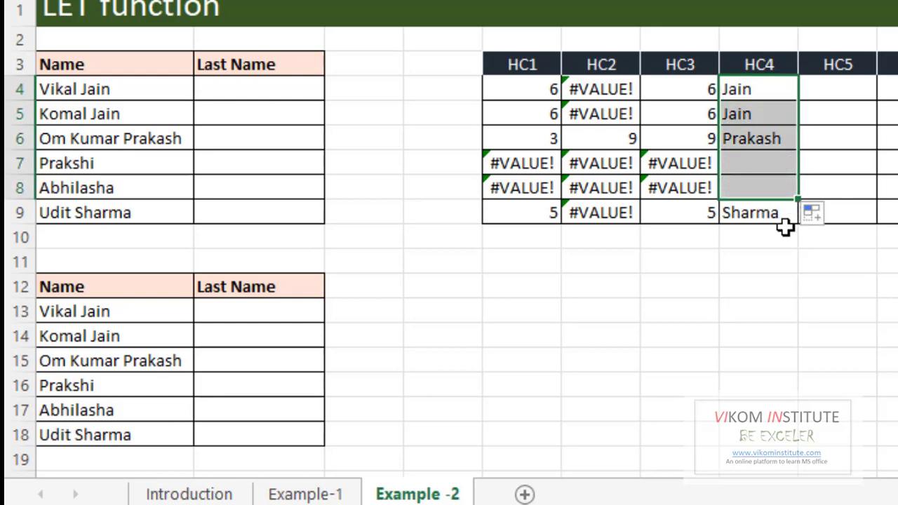
pyautogui.click(893, 262)
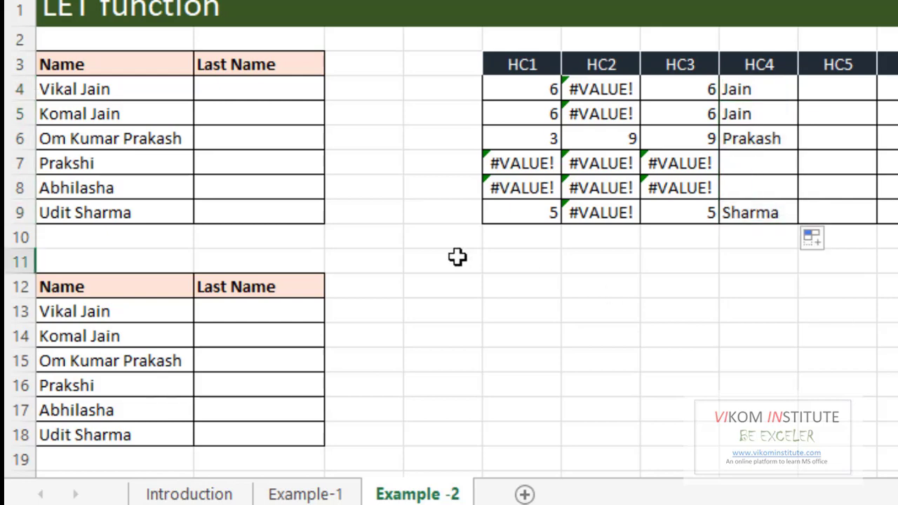
# Add a last name to the single-word name in A7 and check the helper columns across row 7
pyautogui.click(124, 162)
pyautogui.doubleClick(123, 162)
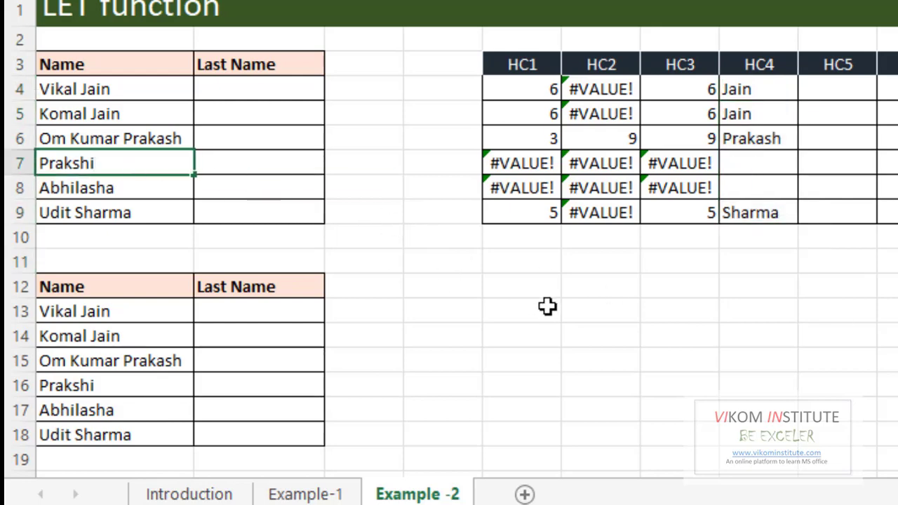
pyautogui.press('Return')
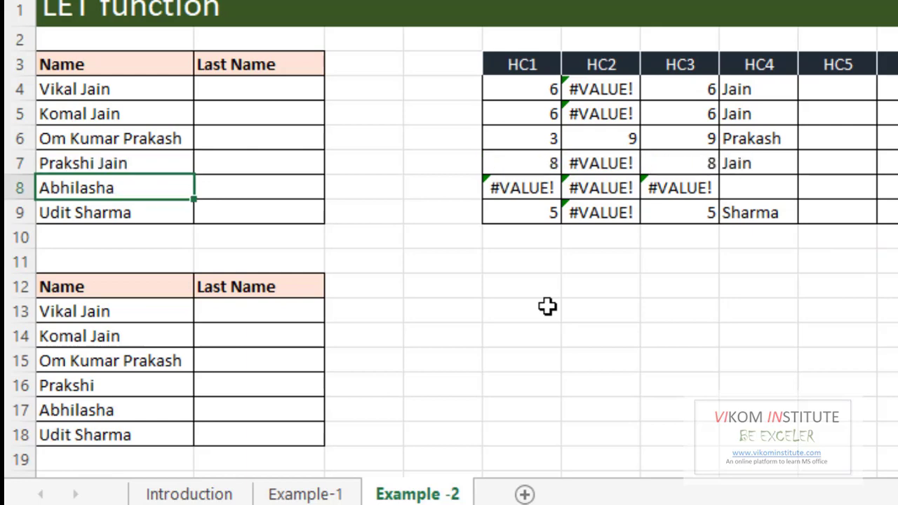
pyautogui.press('Up')
pyautogui.press('Right')
pyautogui.press('Right')
pyautogui.press('Right')
pyautogui.press('Right')
pyautogui.press('Right')
pyautogui.press('Right')
pyautogui.press('Right')
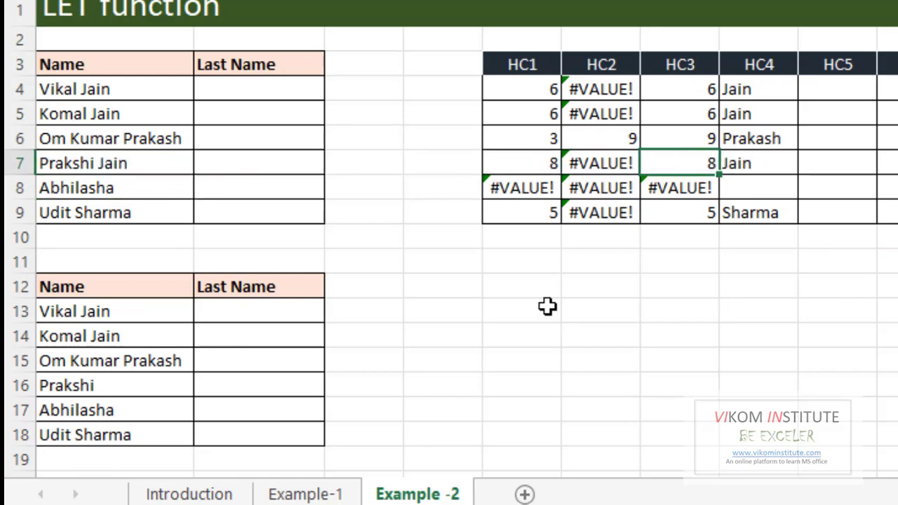
# Copy the formula text =IFERROR(RIGHT(A4,LEN(A4)-G4),"") from H4 into B4 under Last Name
pyautogui.press('Up')
pyautogui.press('Up')
pyautogui.press('Up')
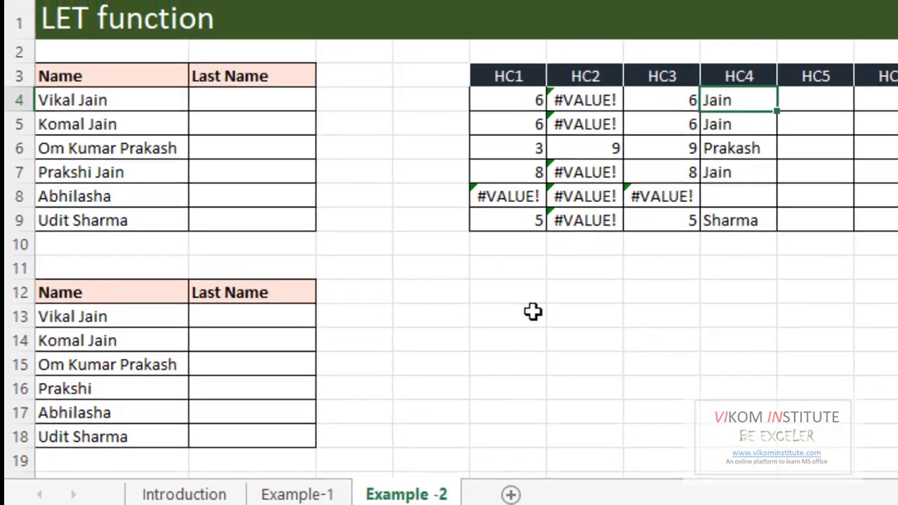
pyautogui.press('Left')
pyautogui.press('Left')
pyautogui.press('Left')
pyautogui.press('Left')
pyautogui.press('Left')
pyautogui.press('Left')
pyautogui.press('Right')
pyautogui.press('Right')
pyautogui.press('Right')
pyautogui.press('Right')
pyautogui.press('Right')
pyautogui.press('Right')
pyautogui.press('Right')
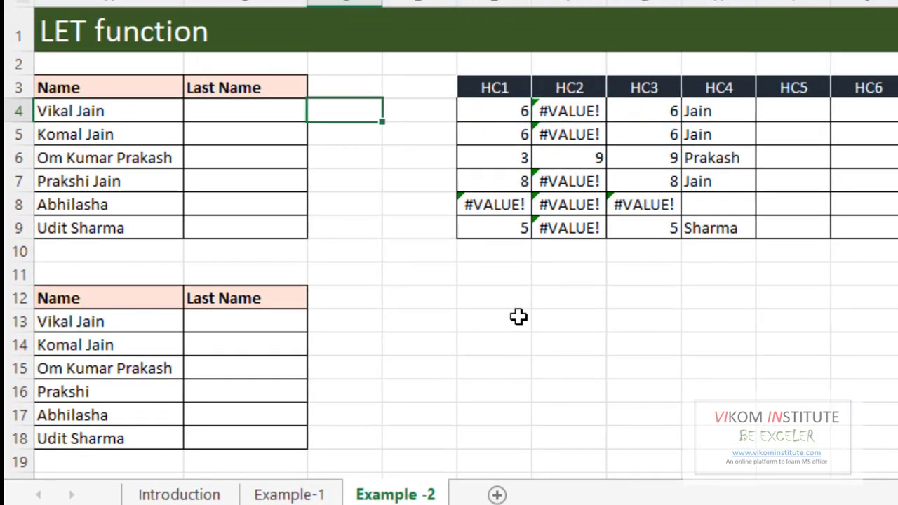
pyautogui.press('Left')
pyautogui.press('F2')
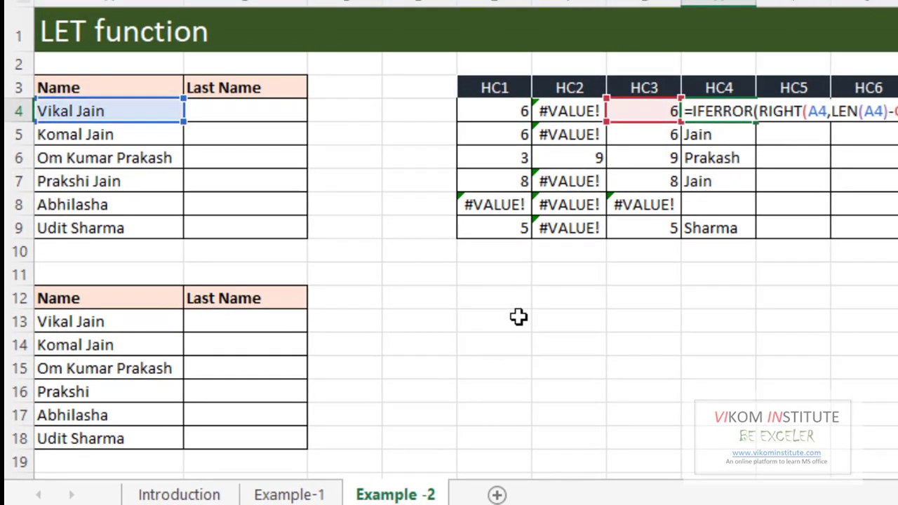
pyautogui.press('Escape')
pyautogui.press('Left')
pyautogui.press('Left')
pyautogui.press('Left')
pyautogui.press('Left')
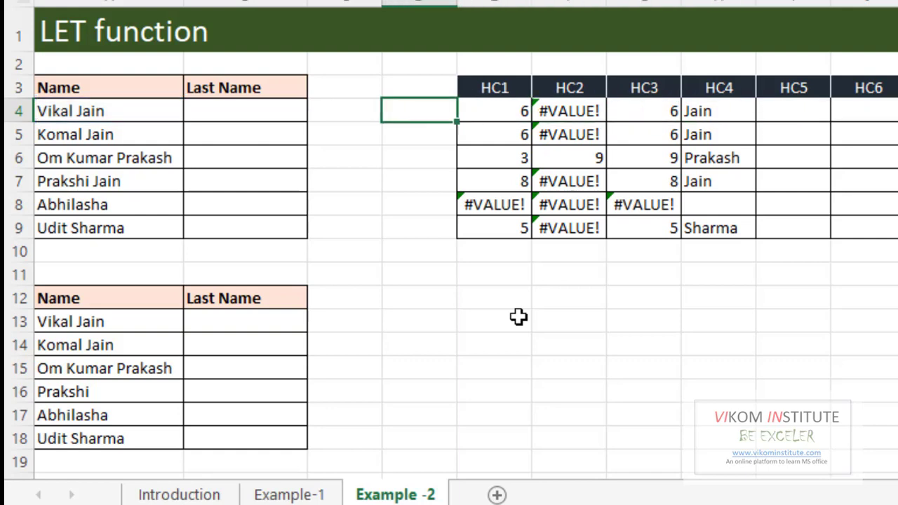
pyautogui.press('Left')
pyautogui.press('Left')
pyautogui.press('F2')
pyautogui.write('=IFERROR(RIGHT(A4,LEN(A4)-G4),"")')
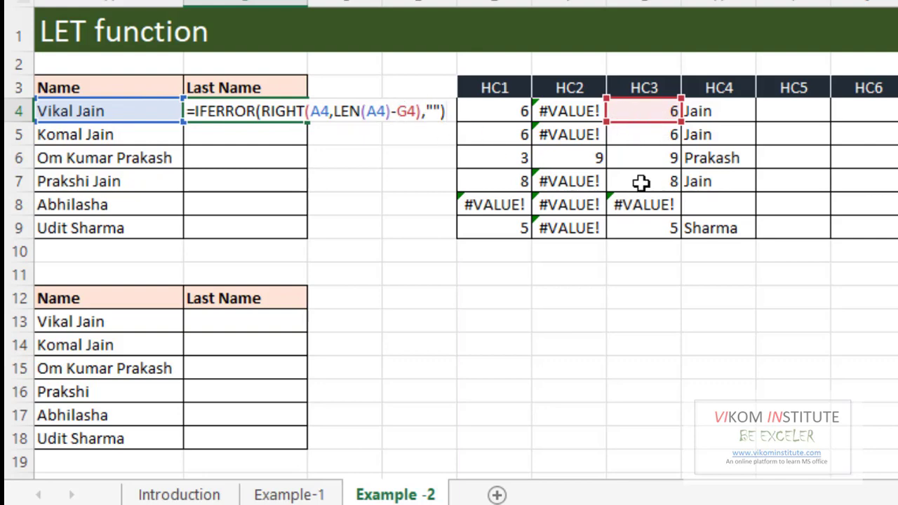
pyautogui.press('Tab')
# Copy the expression IFERROR(F4,E4), without the equals sign, from the HC3 formula in G4
pyautogui.press('Right')
pyautogui.press('Right')
pyautogui.press('Right')
pyautogui.press('Right')
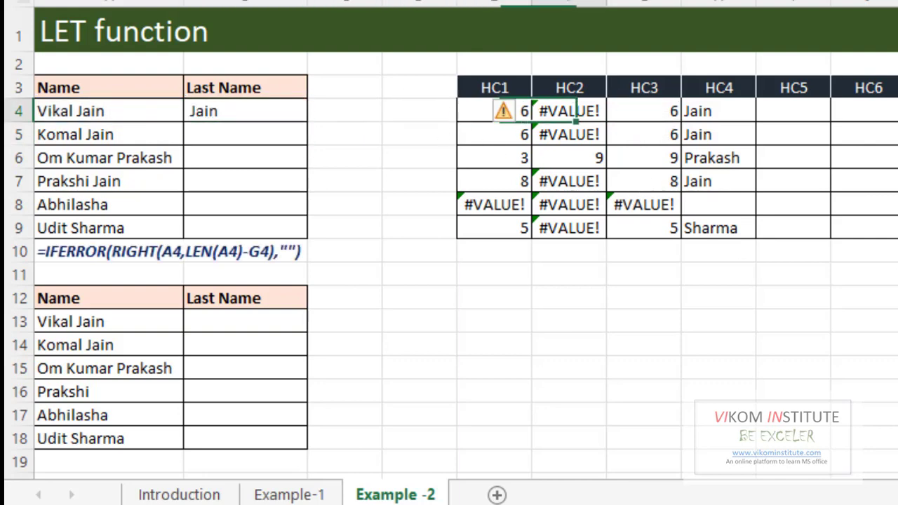
pyautogui.write('=IFERROR(F4,E4)')
pyautogui.hotkey('shift', 'Left')
pyautogui.hotkey('shift', 'Left')
pyautogui.hotkey('shift', 'Left')
pyautogui.hotkey('shift', 'Left')
pyautogui.hotkey('shift', 'Left')
pyautogui.hotkey('shift', 'Left')
pyautogui.hotkey('shift', 'Left')
pyautogui.hotkey('shift', 'Left')
pyautogui.hotkey('shift', 'Left')
pyautogui.hotkey('shift', 'Left')
pyautogui.hotkey('shift', 'Left')
pyautogui.hotkey('shift', 'Left')
pyautogui.hotkey('shift', 'Left')
pyautogui.hotkey('shift', 'Left')
pyautogui.hotkey('ctrl', 'c')
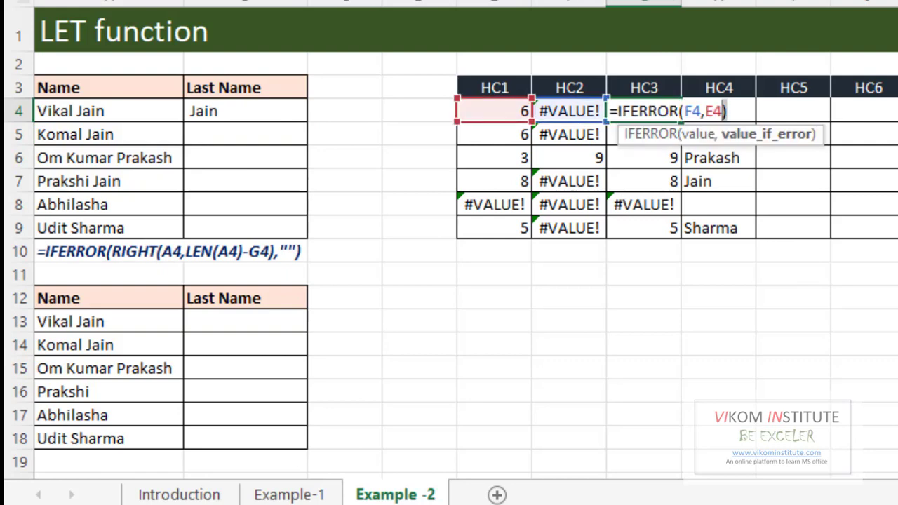
pyautogui.hotkey('shift', 'Tab')
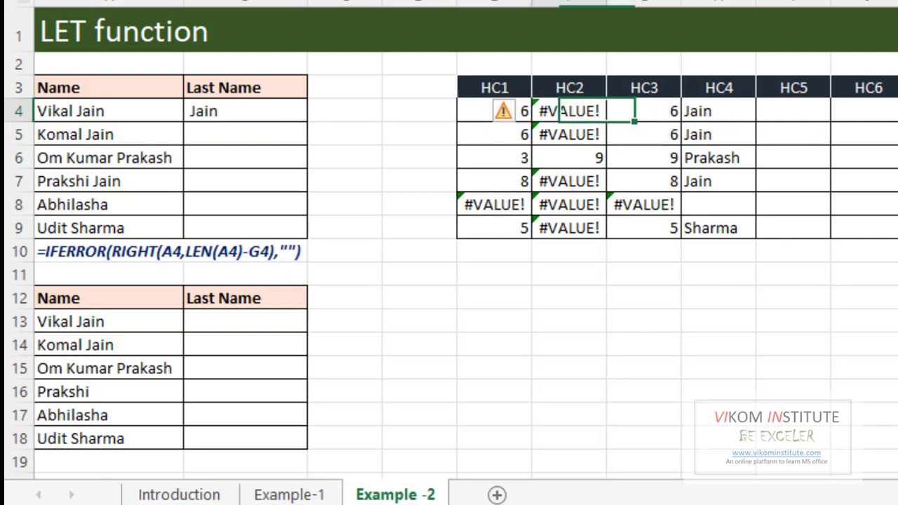
# Replace the G4 reference in the B4 formula with IFERROR(F4,E4), giving =IFERROR(RIGHT(A4,LEN(A4)-IFERROR(F4,E4)),"")
pyautogui.press('Left')
pyautogui.press('Left')
pyautogui.press('Left')
pyautogui.press('Left')
pyautogui.press('Left')
pyautogui.press('Tab')
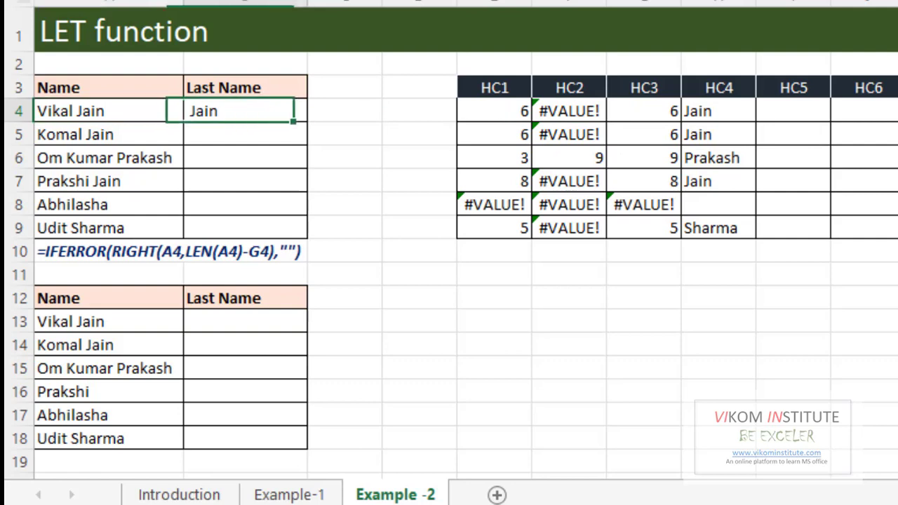
pyautogui.write('=IFERROR(RIGHT(A4,LEN(A4)-G4),"")')
pyautogui.press('Left')
pyautogui.press('Left')
pyautogui.press('Left')
pyautogui.press('Left')
pyautogui.press('Left')
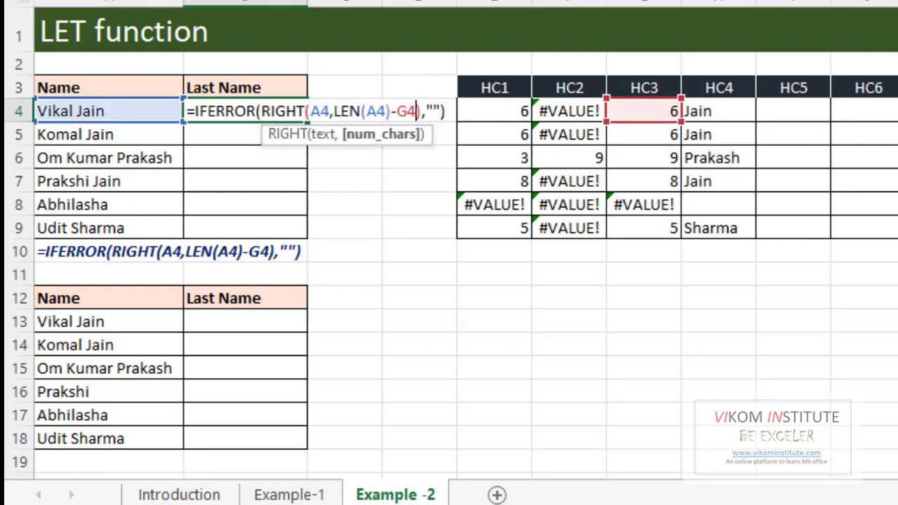
pyautogui.press('BackSpace')
pyautogui.press('BackSpace')
pyautogui.hotkey('ctrl', 'v')
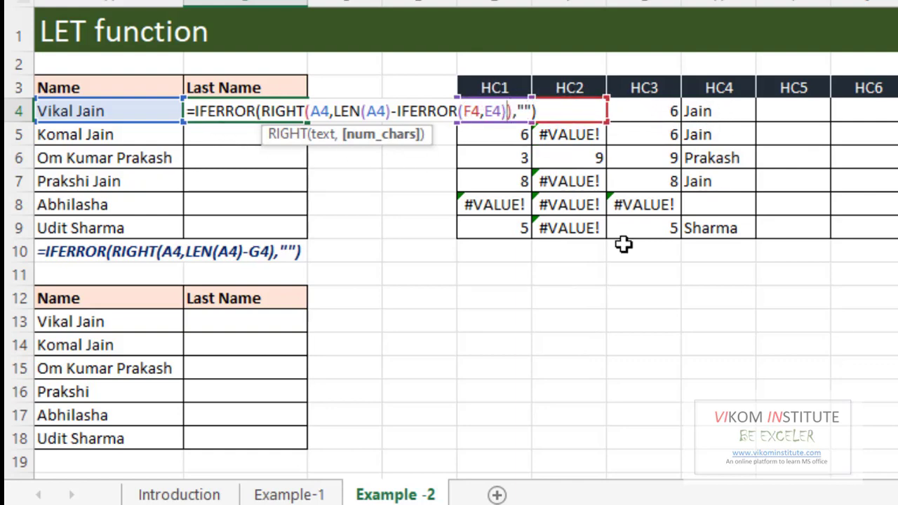
pyautogui.press('Return')
# Copy the expression FIND(" ",A4,E4+1) from the HC2 formula in F4
pyautogui.press('Up')
pyautogui.press('Right')
pyautogui.press('Right')
pyautogui.press('Right')
pyautogui.press('Right')
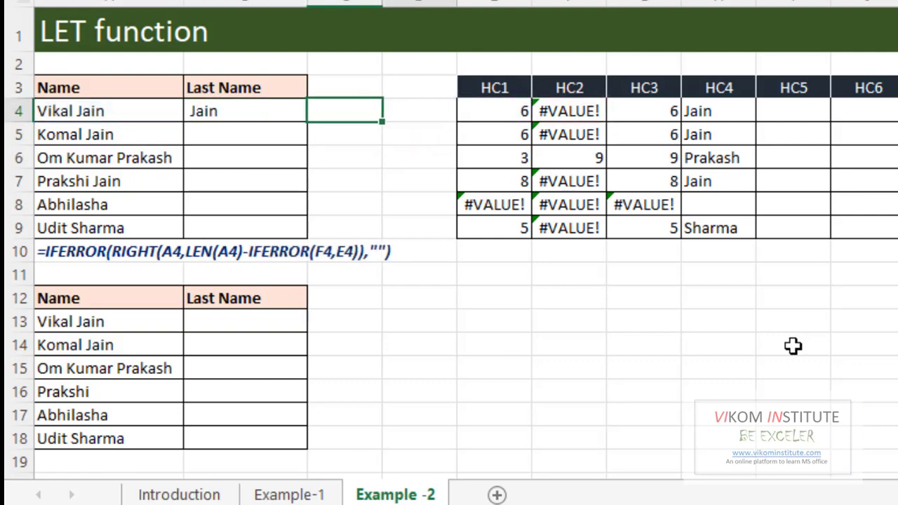
pyautogui.press('F2')
pyautogui.hotkey('shift', 'Home')
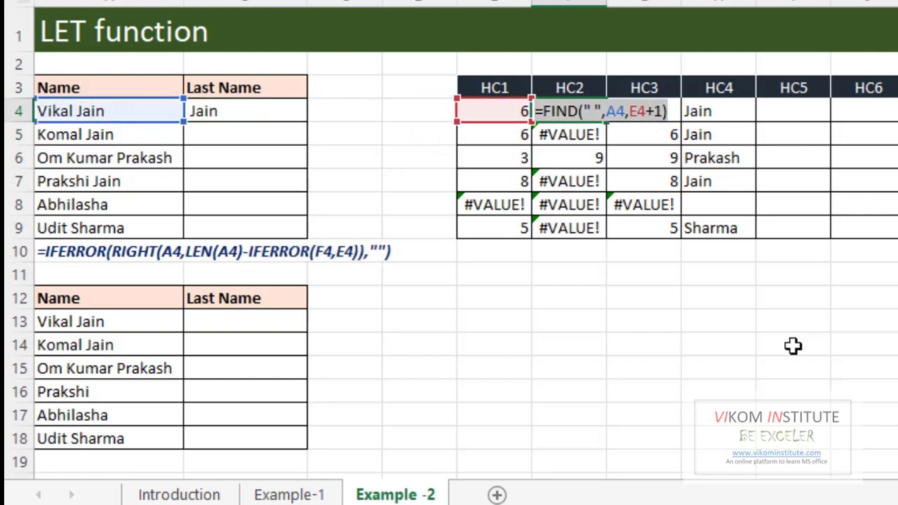
pyautogui.press('Escape')
# Replace the F4 reference in the B4 formula with FIND(" ",A4,E4+1)
pyautogui.press('Left')
pyautogui.press('Left')
pyautogui.press('Left')
pyautogui.press('Left')
pyautogui.press('F2')
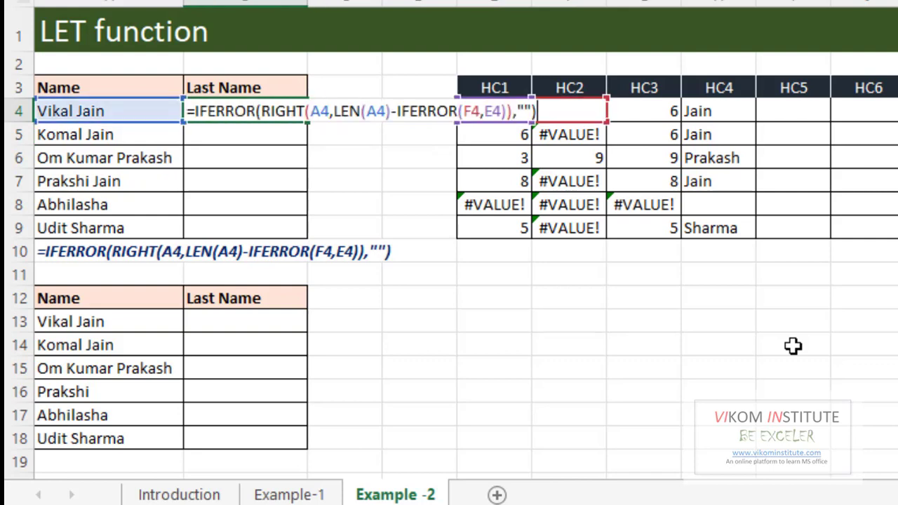
pyautogui.press('Left')
pyautogui.press('Left')
pyautogui.press('Left')
pyautogui.press('Left')
pyautogui.press('Left')
pyautogui.press('Left')
pyautogui.press('Left')
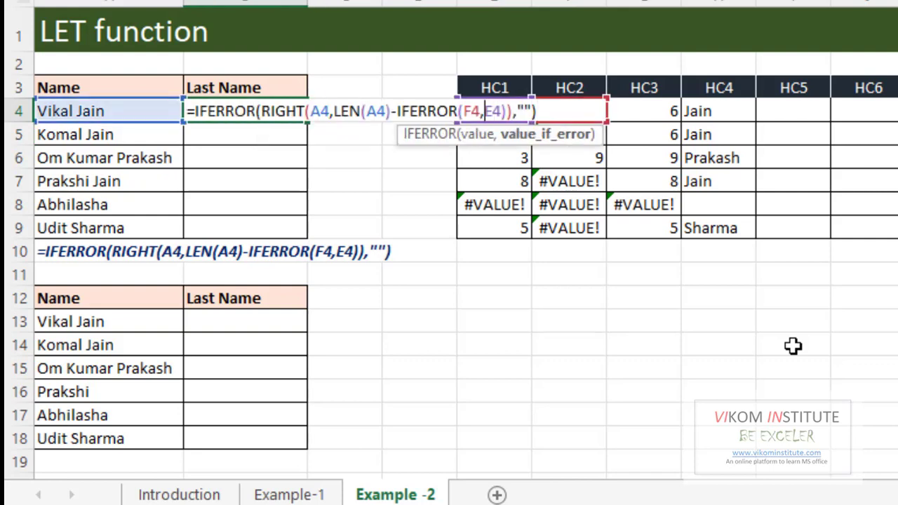
pyautogui.press('Left')
pyautogui.press('BackSpace')
pyautogui.press('BackSpace')
pyautogui.write('FIND(" ",A4,E4+1)')
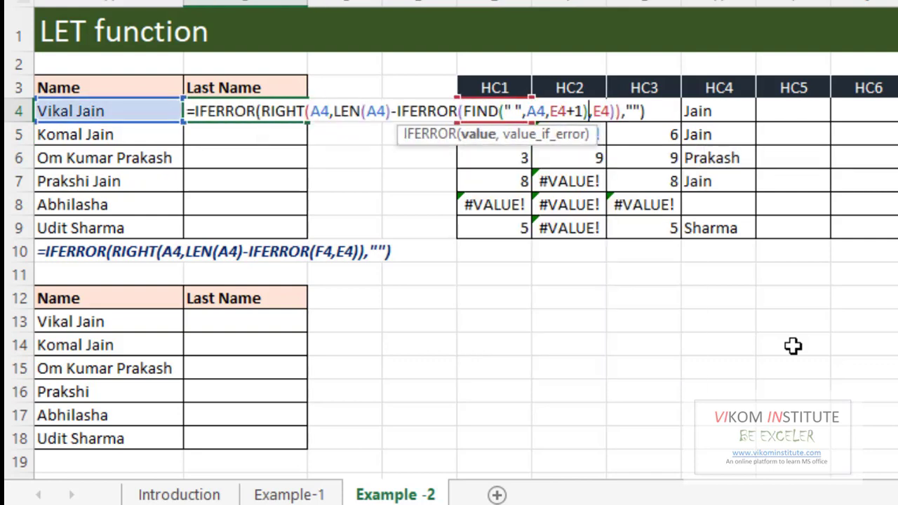
pyautogui.press('Return')
# Copy the expression FIND(" ",A4,1), without the equals sign, from the HC1 formula in E4
pyautogui.press('Up')
pyautogui.press('F2')
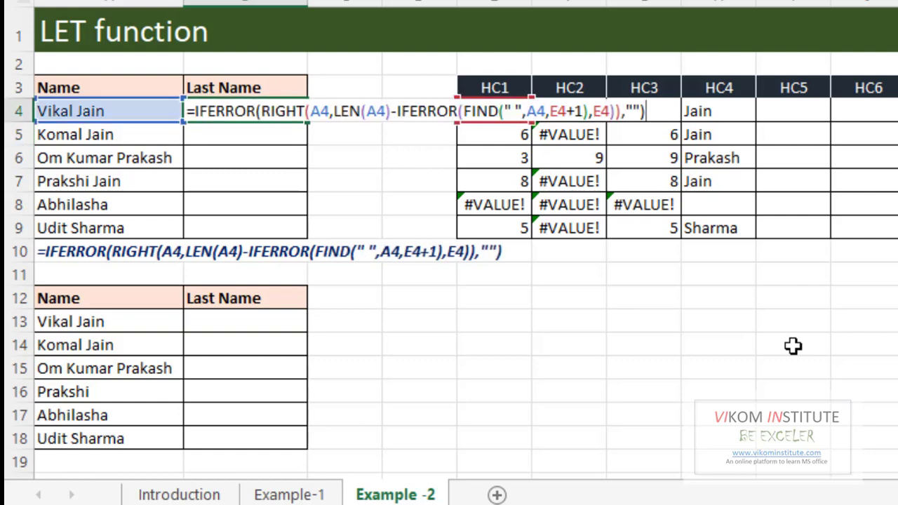
pyautogui.press('Escape')
pyautogui.press('Right')
pyautogui.press('Right')
pyautogui.press('Right')
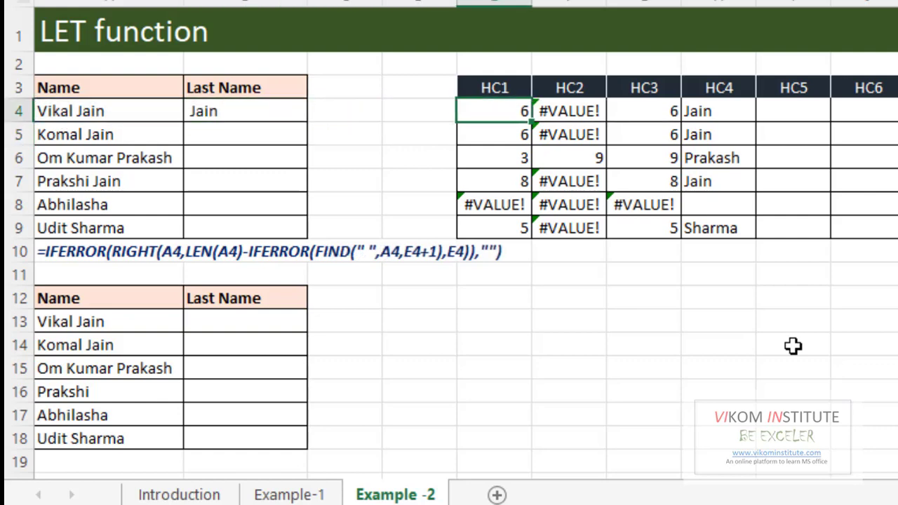
pyautogui.press('F2')
pyautogui.hotkey('ctrl', 'shift', 'Left')
pyautogui.hotkey('ctrl', 'shift', 'Left')
pyautogui.hotkey('ctrl', 'shift', 'Left')
pyautogui.hotkey('ctrl', 'shift', 'Left')
pyautogui.hotkey('ctrl', 'c')
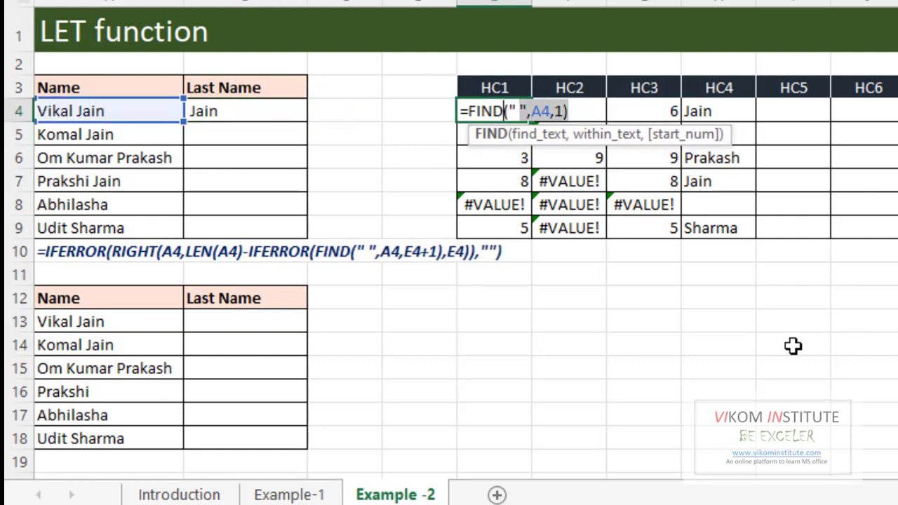
pyautogui.press('Escape')
# Replace the E4 reference in the inner IFERROR's value_if_error argument of the B4 formula with FIND(" ",A4,1)
pyautogui.press('Left')
pyautogui.press('Left')
pyautogui.press('Left')
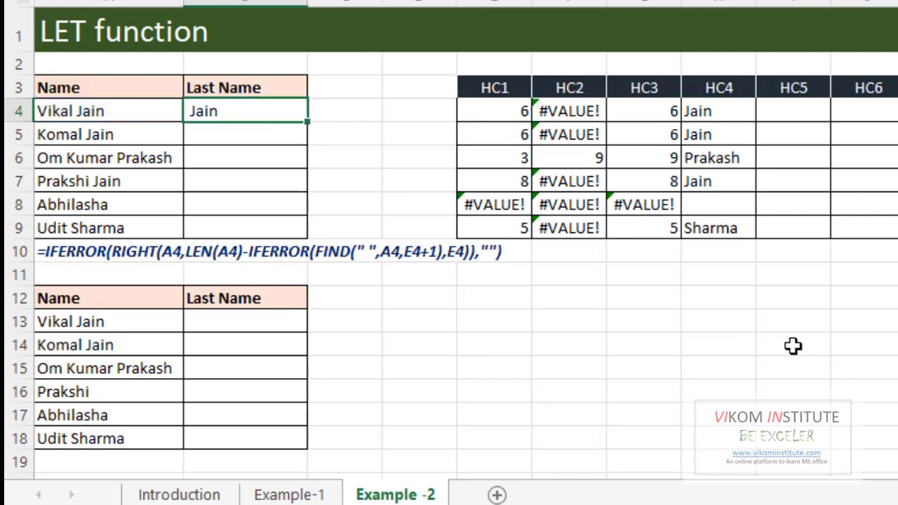
pyautogui.press('F2')
pyautogui.press('Left')
pyautogui.press('Left')
pyautogui.press('Left')
pyautogui.press('Left')
pyautogui.press('Left')
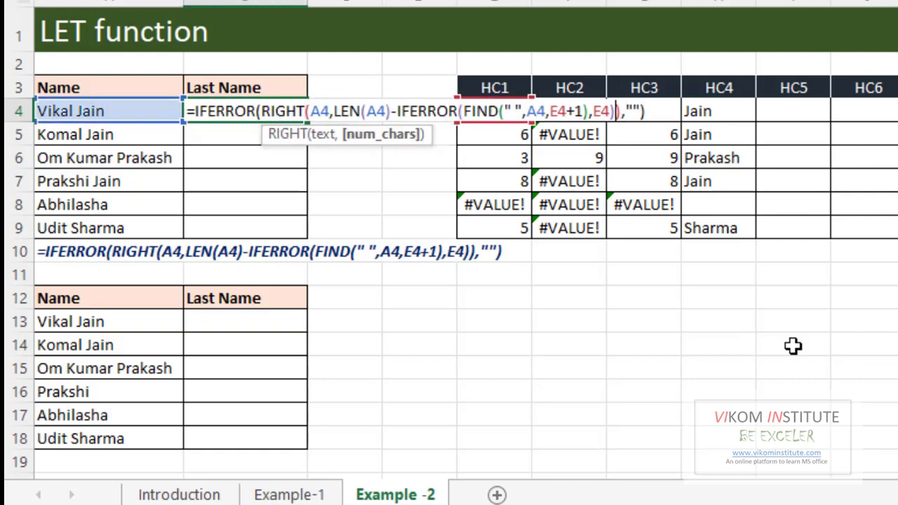
pyautogui.press('Left')
pyautogui.hotkey('shift', 'Left')
pyautogui.hotkey('shift', 'Left')
pyautogui.hotkey('ctrl', 'v')
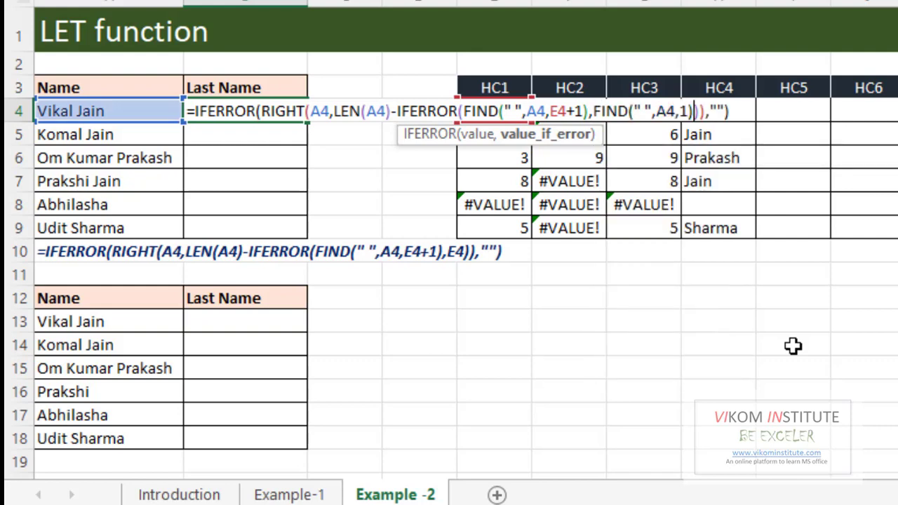
# Replace the remaining E4 in the B4 formula's E4+1 start number with FIND(" ",A4,1) and commit the formula
pyautogui.press('Left')
pyautogui.press('Left')
pyautogui.press('Left')
pyautogui.press('Left')
pyautogui.press('Left')
pyautogui.press('Left')
pyautogui.press('Left')
pyautogui.press('Left')
pyautogui.press('Left')
pyautogui.press('Left')
pyautogui.press('Left')
pyautogui.press('Left')
pyautogui.press('Left')
pyautogui.press('Left')
pyautogui.press('Left')
pyautogui.press('Left')
pyautogui.press('Left')
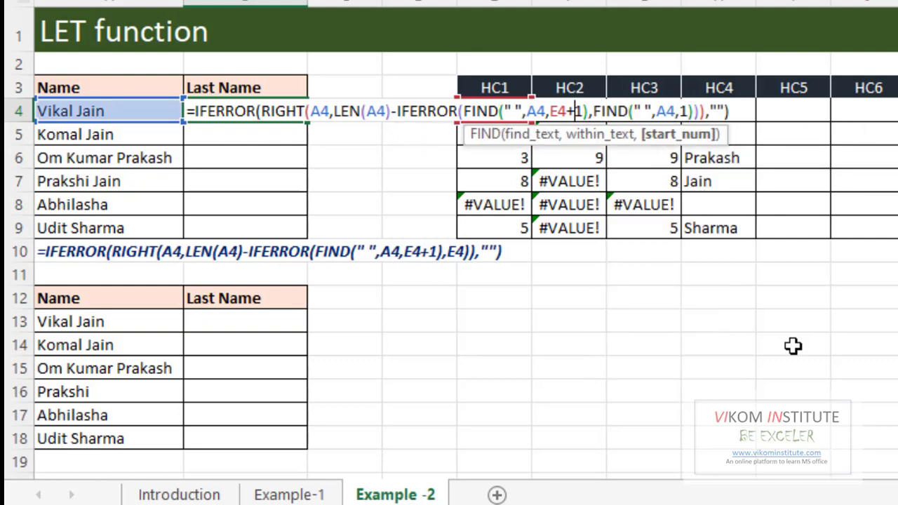
pyautogui.hotkey('shift', 'Left')
pyautogui.hotkey('shift', 'Left')
pyautogui.hotkey('ctrl', 'v')
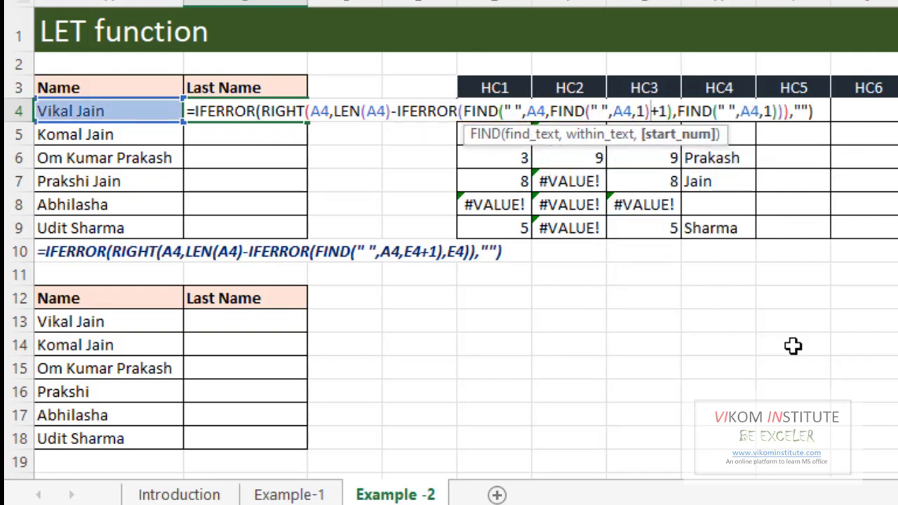
pyautogui.press('Return')
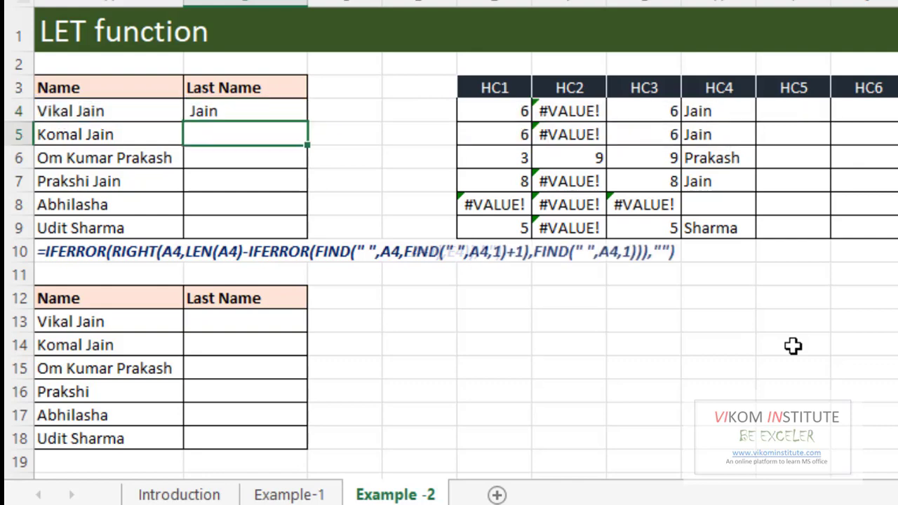
# Fill the nested Last Name formula from B4 down to B9 and review the formula in B4
pyautogui.doubleClick(277, 110)
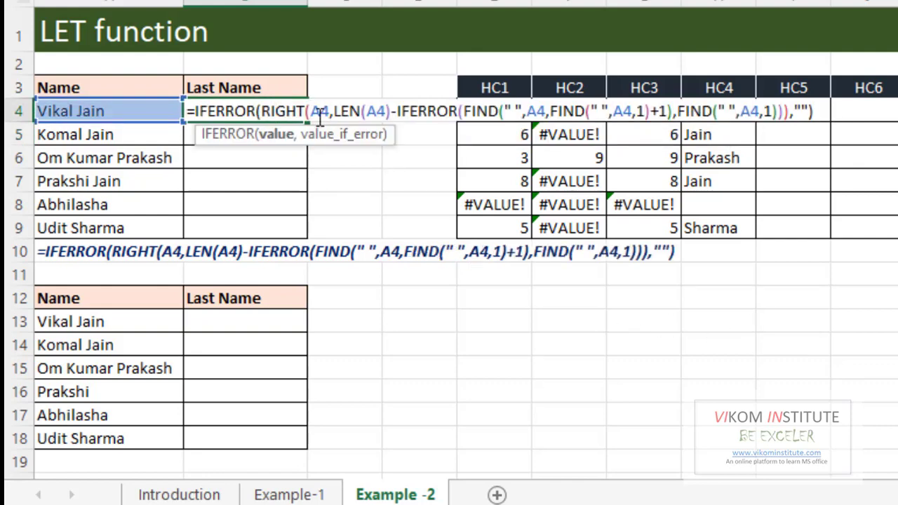
pyautogui.press('Escape')
pyautogui.moveTo(306, 122); pyautogui.dragTo(295, 235)
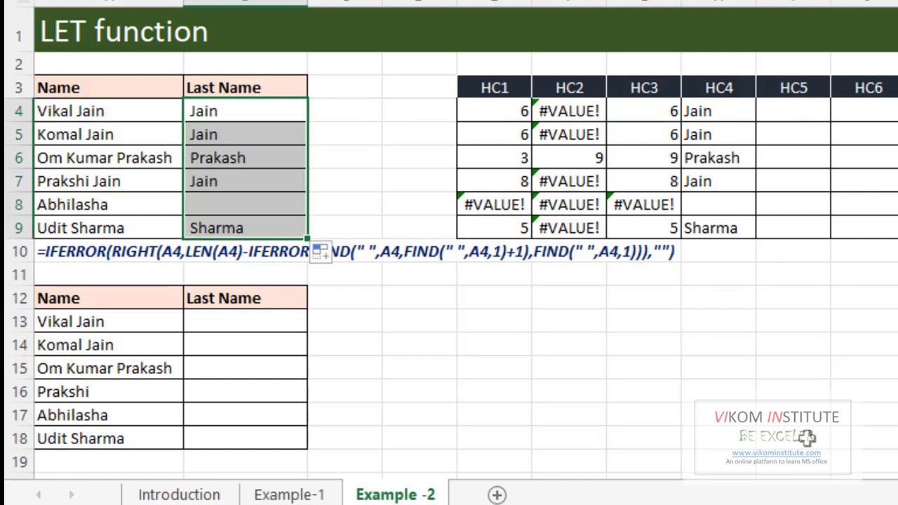
pyautogui.press('F2')
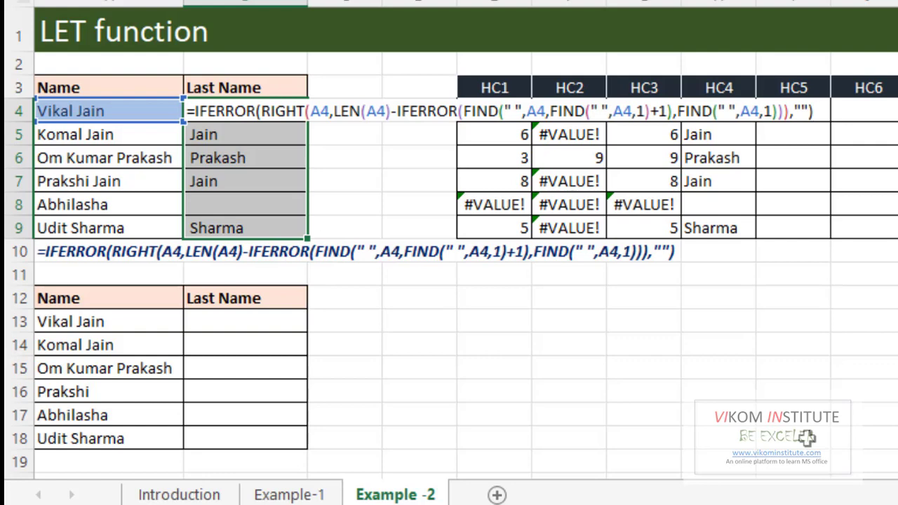
pyautogui.press('Escape')
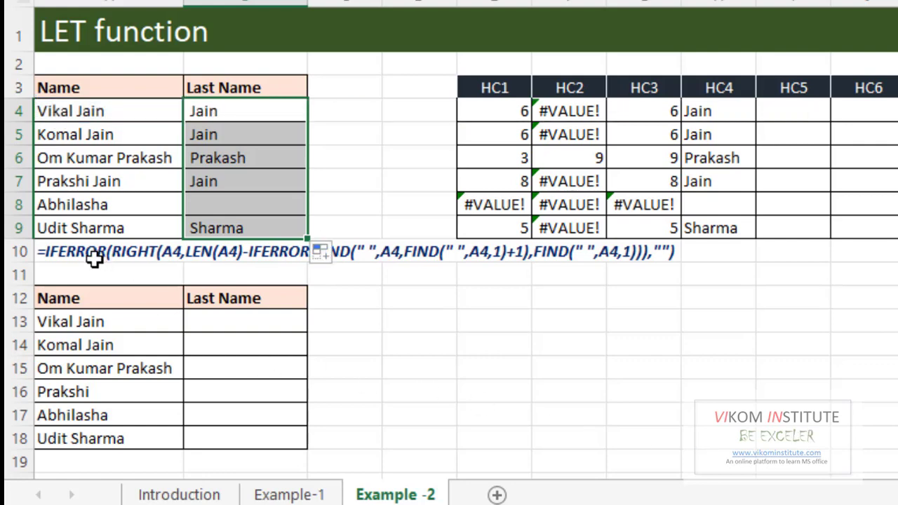
pyautogui.click(94, 258)
pyautogui.click(574, 324)
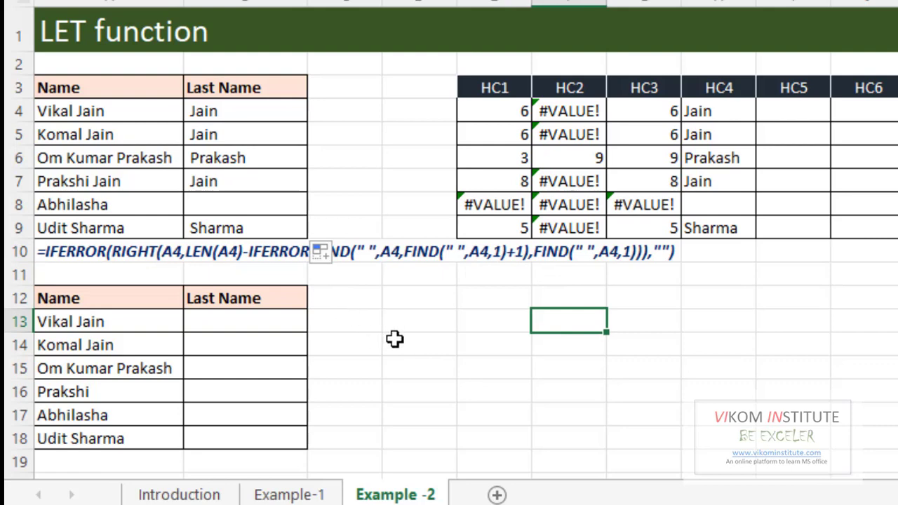
pyautogui.click(404, 337)
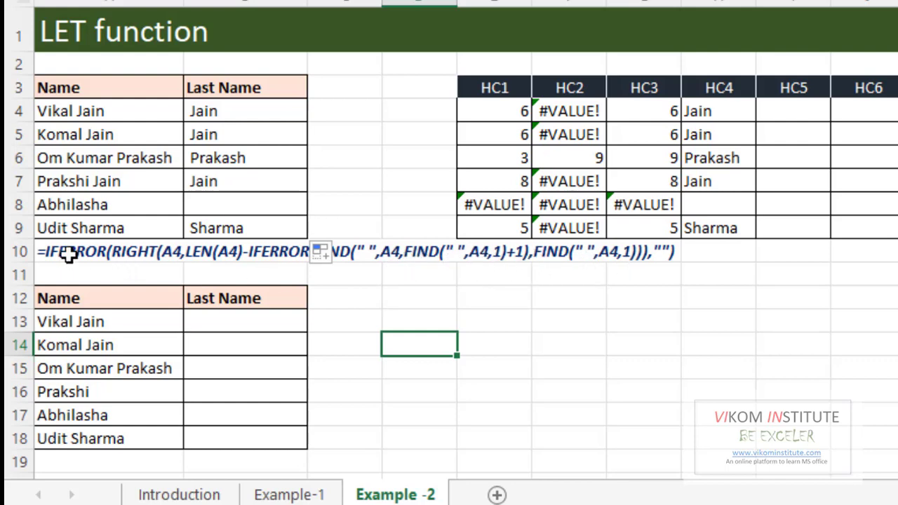
pyautogui.doubleClick(68, 254)
pyautogui.press('Escape')
# Copy the complete nested formula text from B4
pyautogui.click(223, 112)
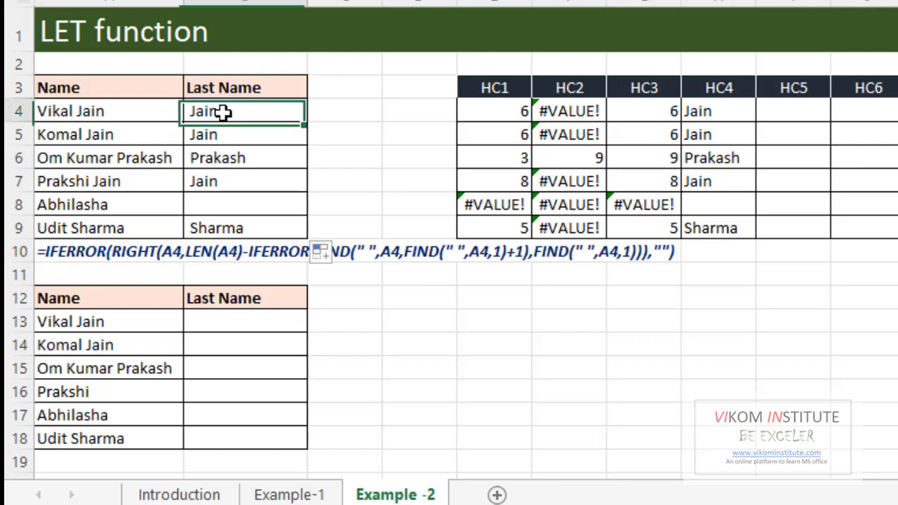
pyautogui.doubleClick(223, 113)
pyautogui.moveTo(825, 110); pyautogui.dragTo(90, 95)
pyautogui.hotkey('ctrl', 'c')
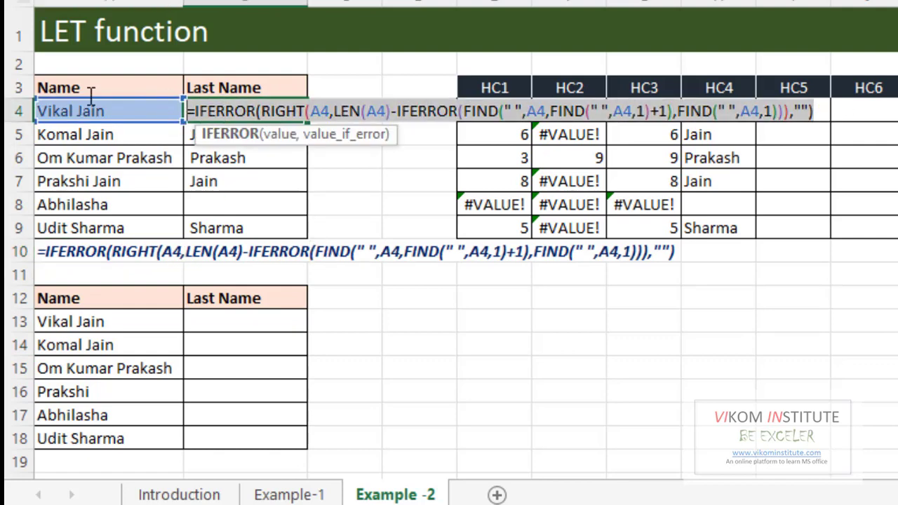
pyautogui.press('Escape')
# Start a LET formula in B13 with Spaceposition as its first name
pyautogui.doubleClick(270, 320)
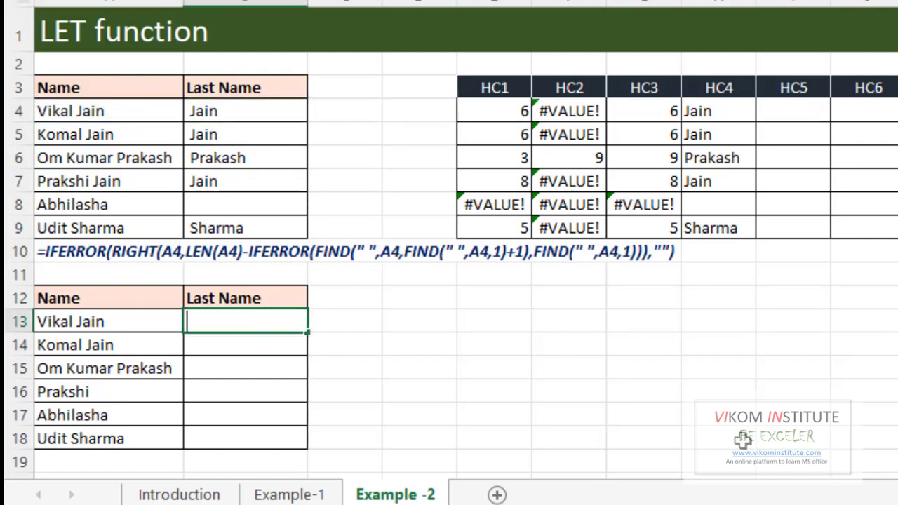
pyautogui.write('=leb')
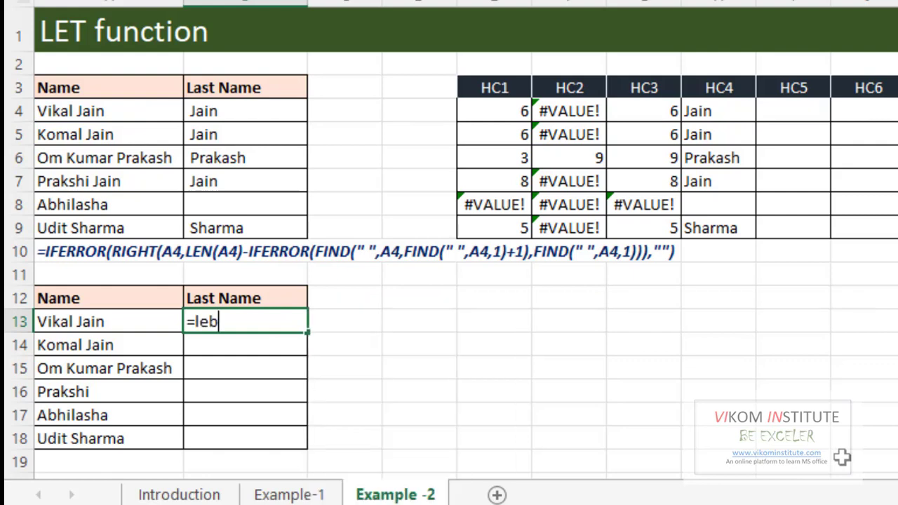
pyautogui.press('BackSpace')
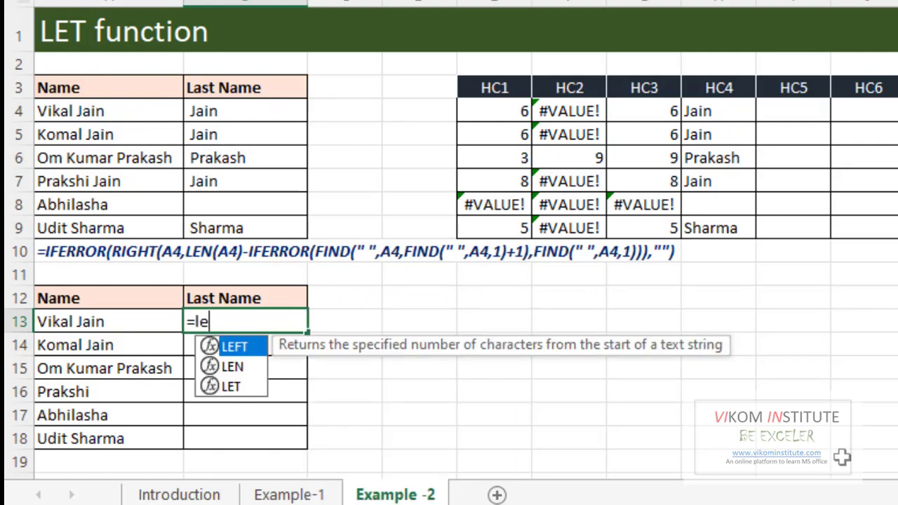
pyautogui.write('t')
pyautogui.press('Tab')
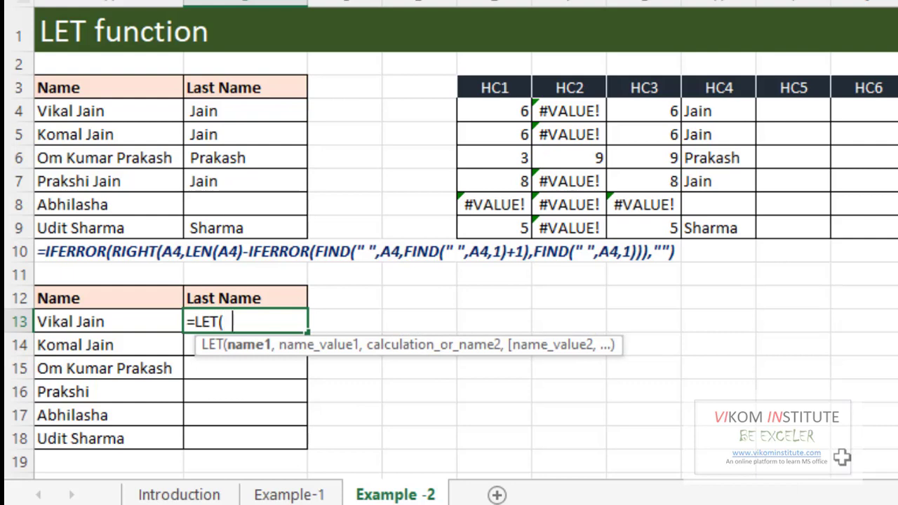
pyautogui.write('Space')
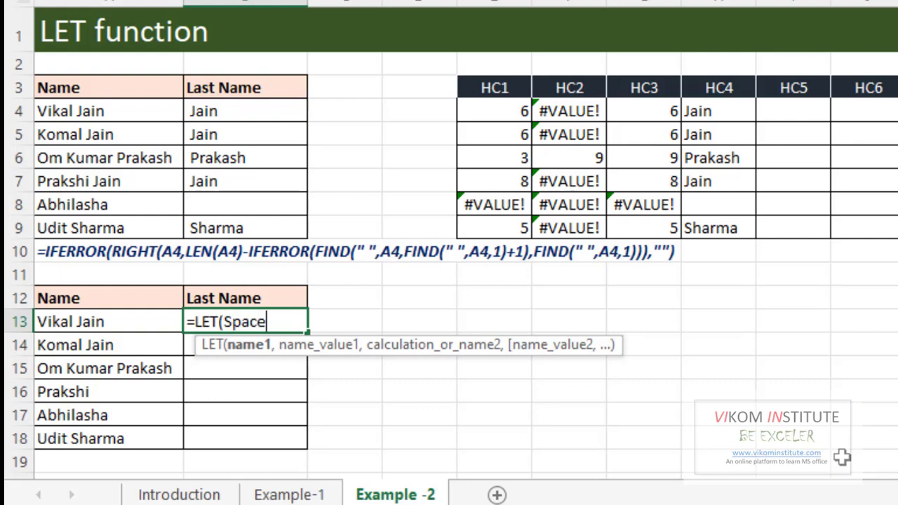
pyautogui.write('positio')
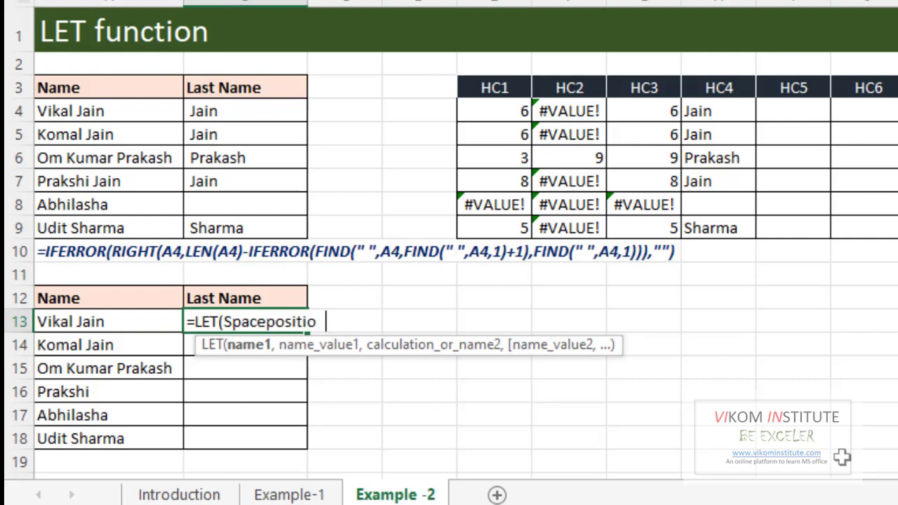
pyautogui.write('n,')
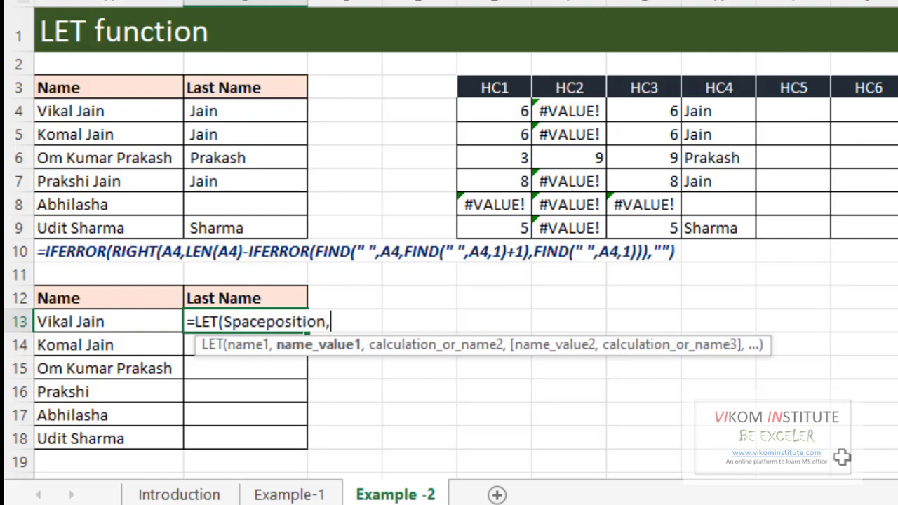
# Define the Spaceposition value in the B13 LET formula as find(" ",A13,1)
pyautogui.write('find(')
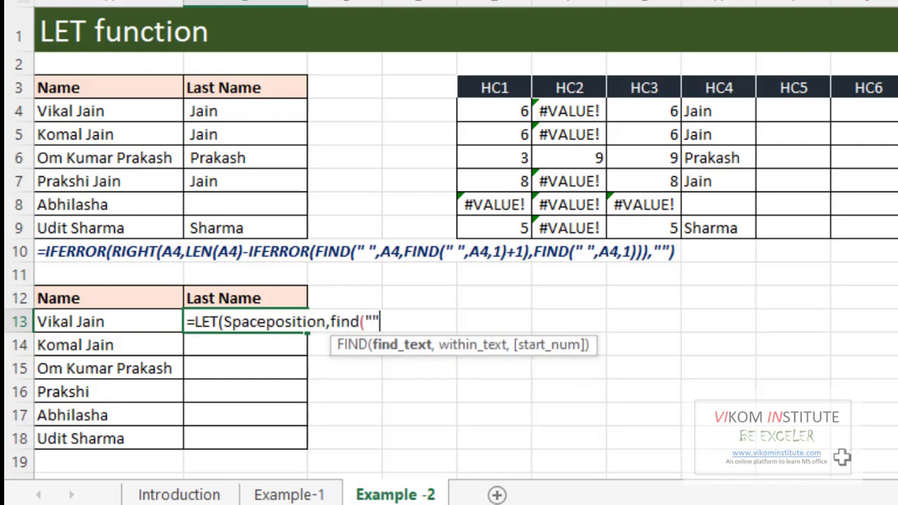
pyautogui.write('" ",')
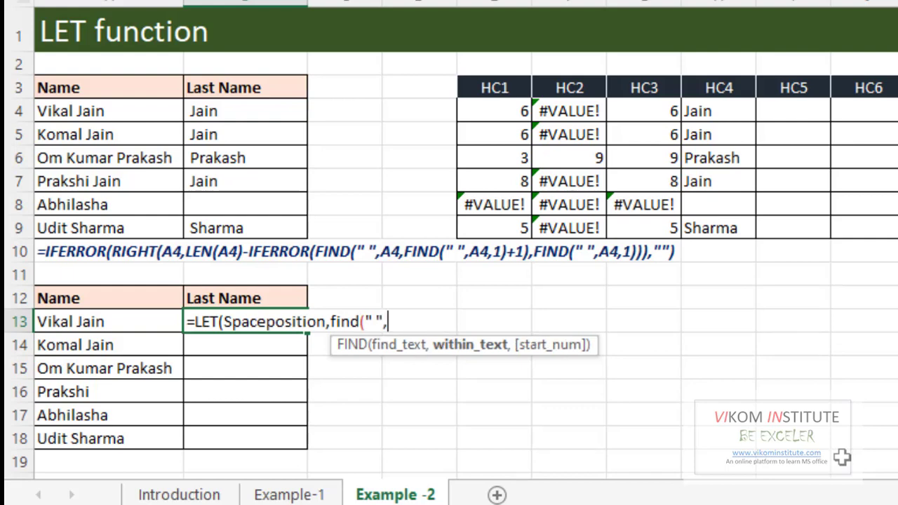
pyautogui.click(137, 327)
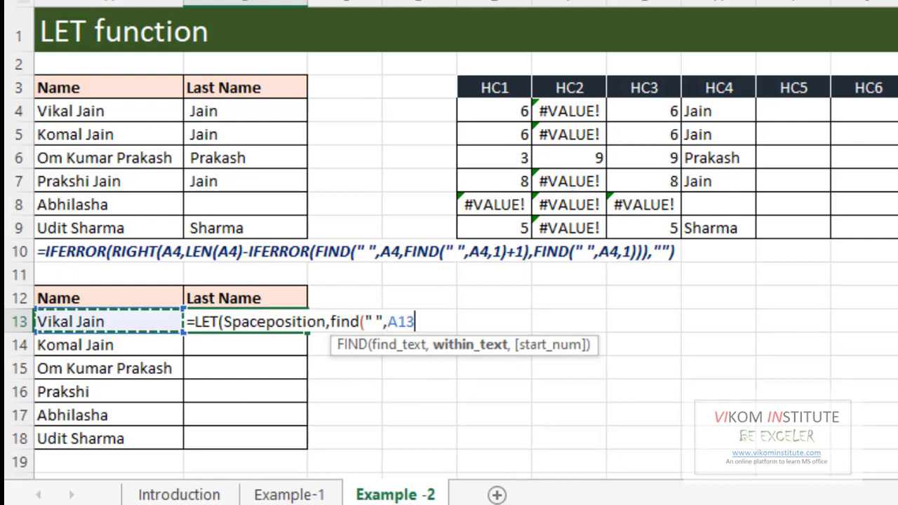
pyautogui.write(',')
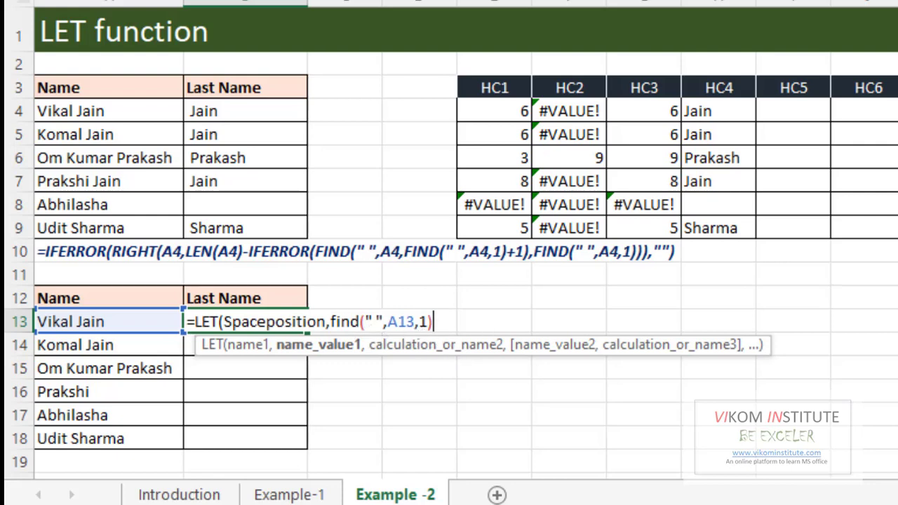
pyautogui.write('1),')
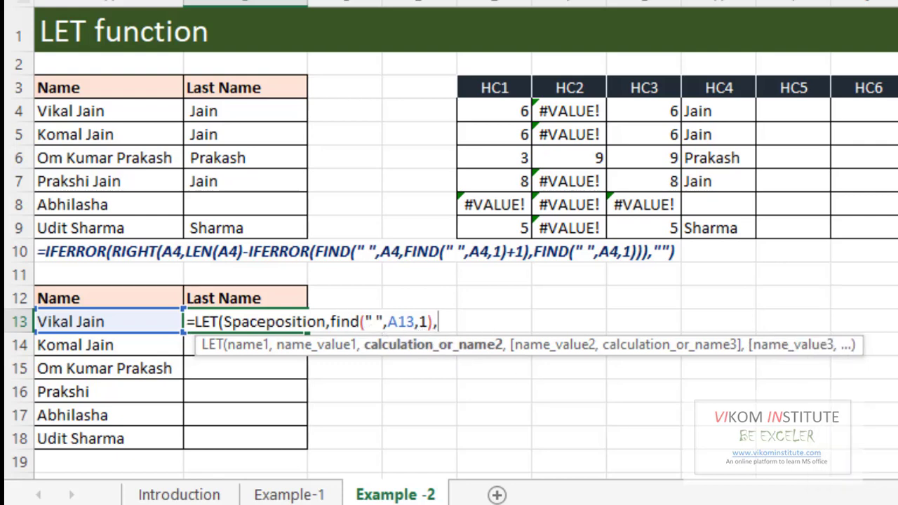
# Paste the copied nested formula as the calculation of the B13 LET formula and remove its extra equals sign
pyautogui.hotkey('ctrl', 'v')
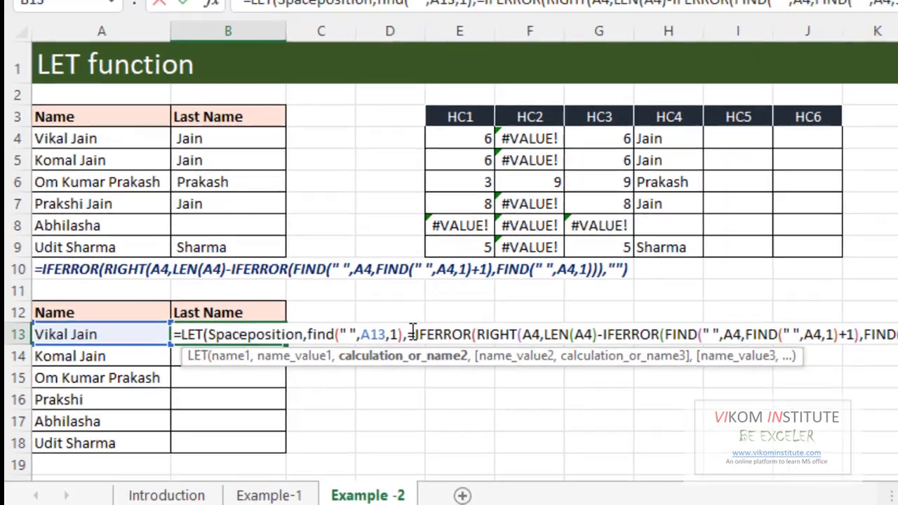
pyautogui.click(438, 322)
pyautogui.press('Delete')
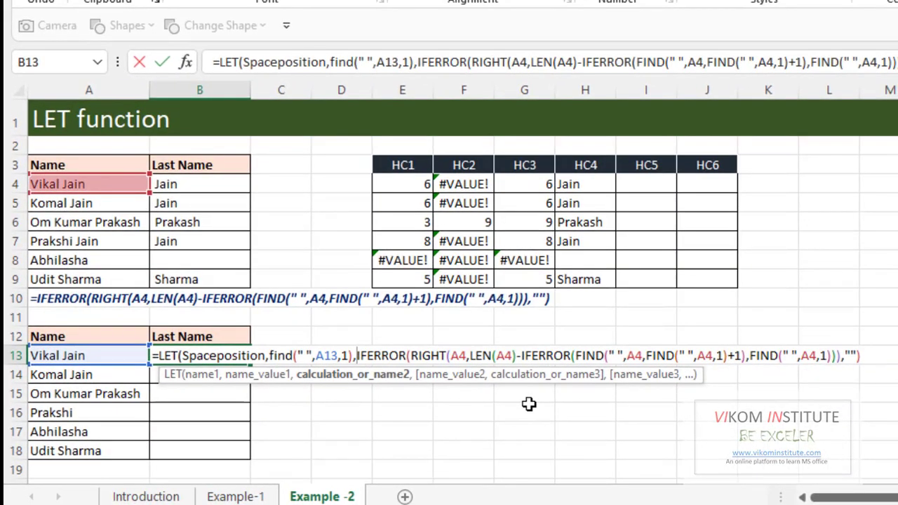
# Change the RIGHT and LEN references in the B13 formula from A4 to A13
pyautogui.click(467, 356)
pyautogui.press('BackSpace')
pyautogui.write('13')
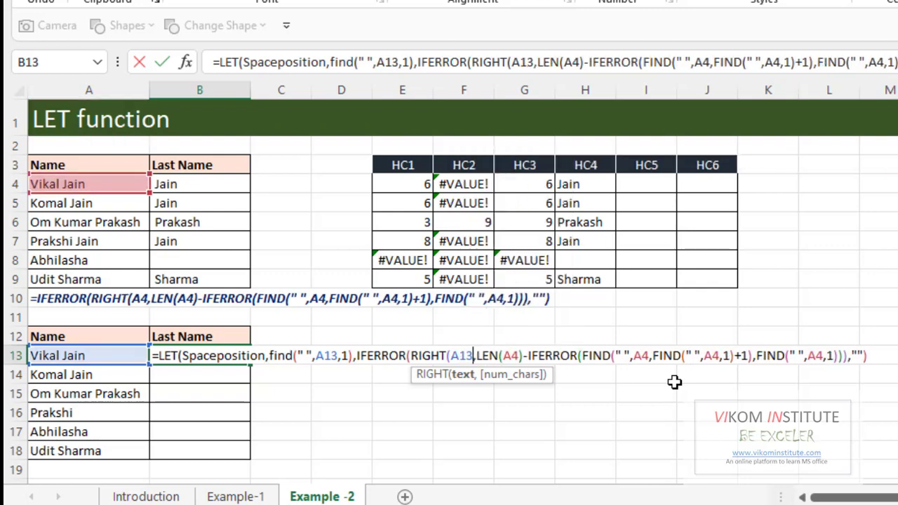
pyautogui.press('Right')
pyautogui.press('Right')
pyautogui.press('Right')
pyautogui.press('Right')
pyautogui.press('Right')
pyautogui.press('Right')
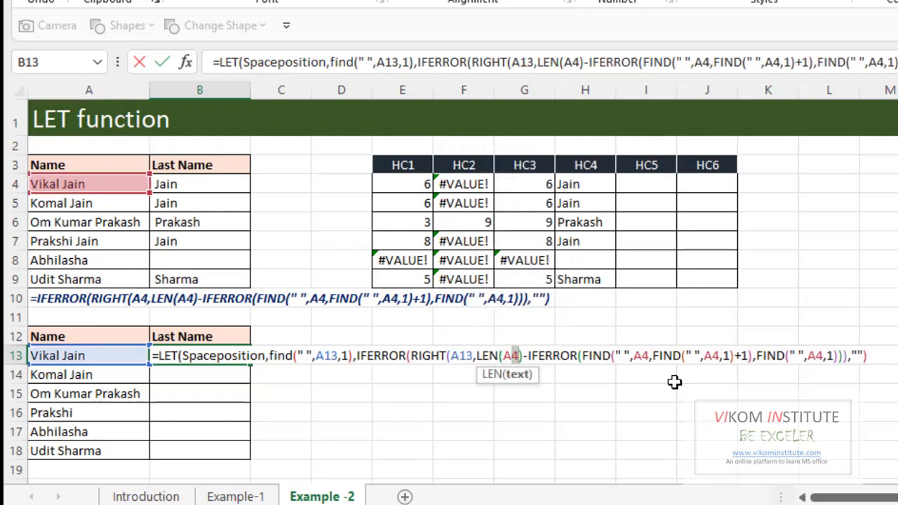
pyautogui.press('Delete')
pyautogui.write('13')
# Point the outer FIND inside the inner IFERROR of the B13 formula to A13
pyautogui.press('Right')
pyautogui.press('Right')
pyautogui.press('Right')
pyautogui.press('Right')
pyautogui.press('Right')
pyautogui.press('Right')
pyautogui.press('Right')
pyautogui.press('Right')
pyautogui.press('Right')
pyautogui.press('Right')
pyautogui.press('Right')
pyautogui.press('Right')
pyautogui.press('Right')
pyautogui.press('Right')
pyautogui.press('Right')
pyautogui.press('Right')
pyautogui.press('Right')
pyautogui.press('Right')
pyautogui.press('Right')
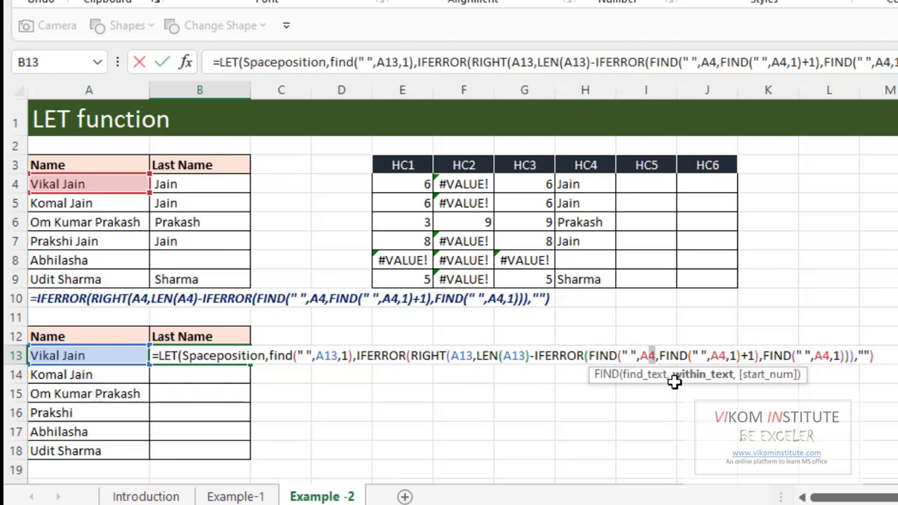
pyautogui.press('Delete')
pyautogui.write('13')
# Point the nested FIND that supplies the outer FIND's start number to A13
pyautogui.press('Right')
pyautogui.press('Right')
pyautogui.press('Right')
pyautogui.press('Right')
pyautogui.press('Right')
pyautogui.press('Right')
pyautogui.press('Right')
pyautogui.press('Right')
pyautogui.press('Right')
pyautogui.press('Right')
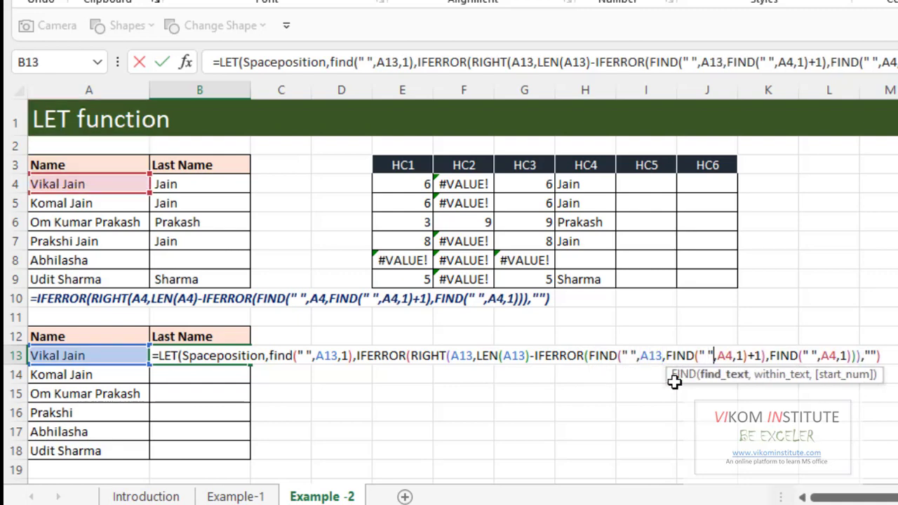
pyautogui.press('Delete')
pyautogui.write('13')
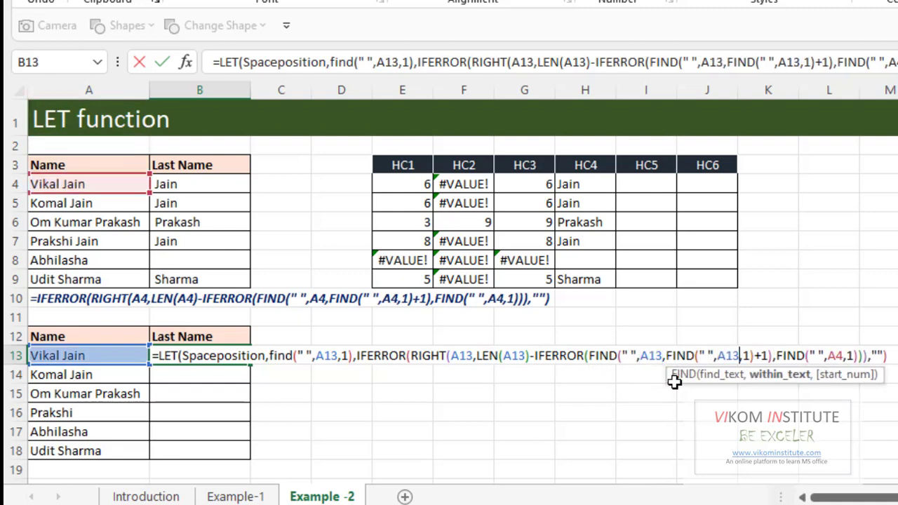
# Point the last FIND, the inner IFERROR's fallback value, to A13
pyautogui.press('Right')
pyautogui.press('Right')
pyautogui.press('Right')
pyautogui.press('Right')
pyautogui.press('Right')
pyautogui.press('Right')
pyautogui.press('Right')
pyautogui.press('Right')
pyautogui.press('Right')
pyautogui.press('Right')
pyautogui.press('Right')
pyautogui.press('Right')
pyautogui.press('Right')
pyautogui.press('Right')
pyautogui.press('Right')
pyautogui.press('Right')
pyautogui.press('Right')
pyautogui.press('Right')
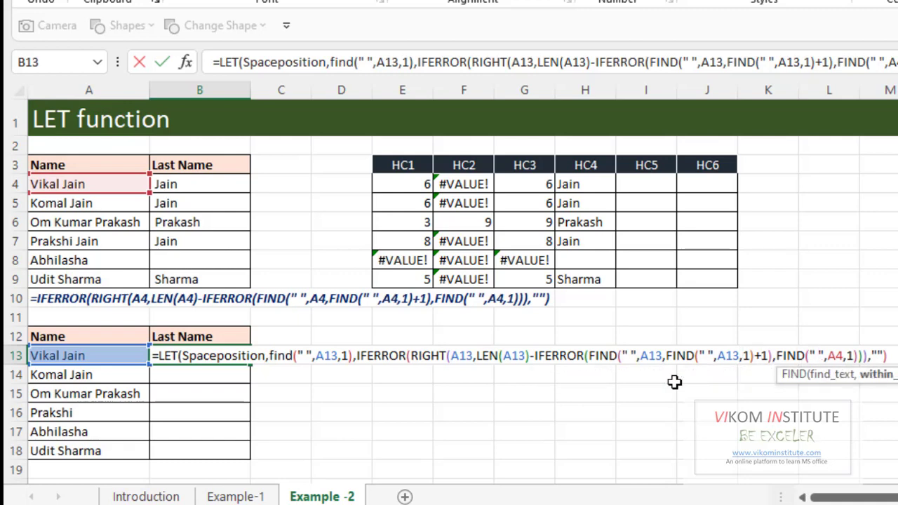
pyautogui.press('Delete')
pyautogui.write('13')
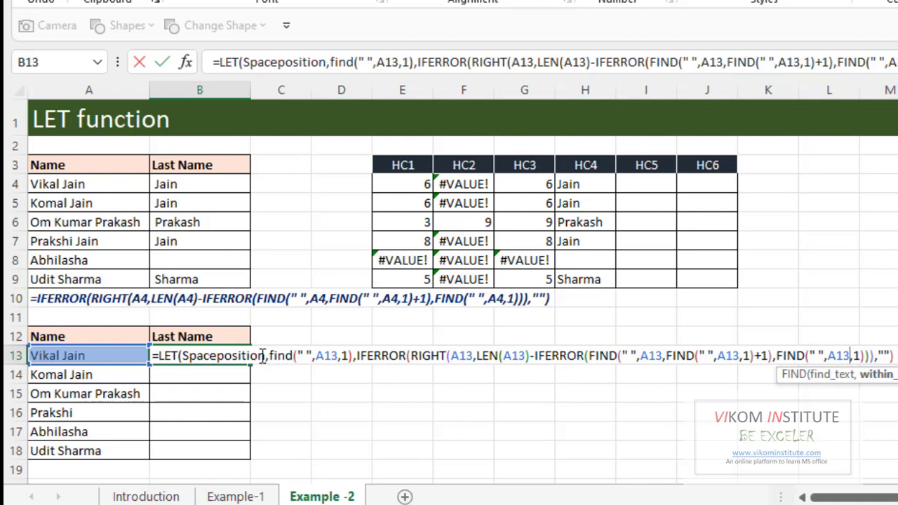
# Replace the nested FIND before +1 and the fallback FIND with Spaceposition, and commit the B13 formula with the suggested closing-parenthesis correction
pyautogui.moveTo(266, 359); pyautogui.dragTo(188, 360)
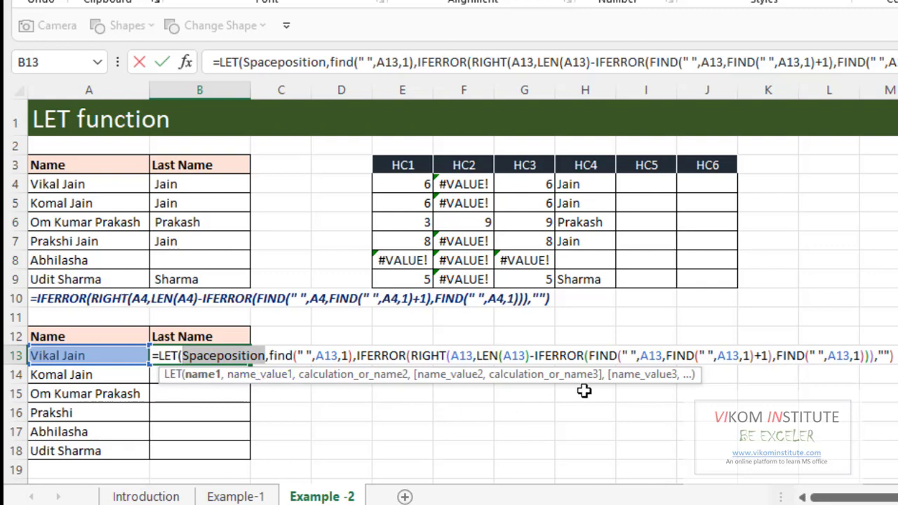
pyautogui.moveTo(588, 356); pyautogui.dragTo(754, 354)
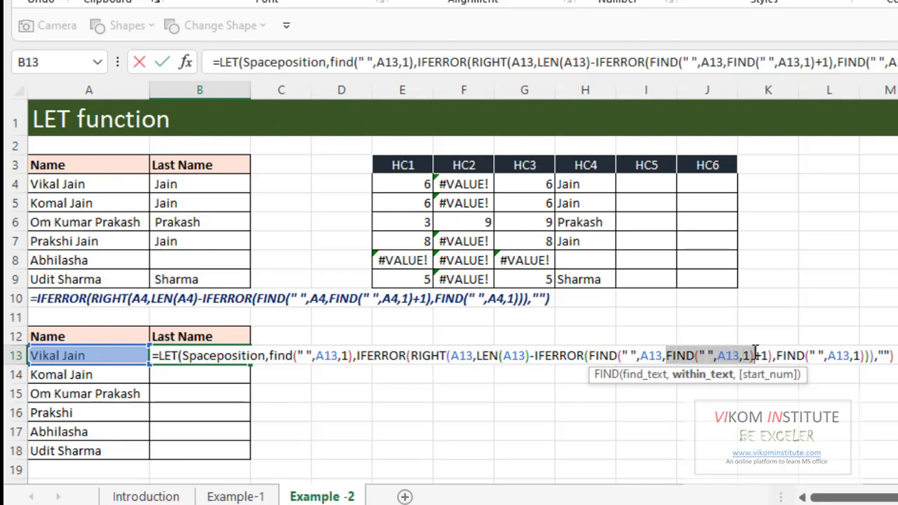
pyautogui.write('Spaceposition')
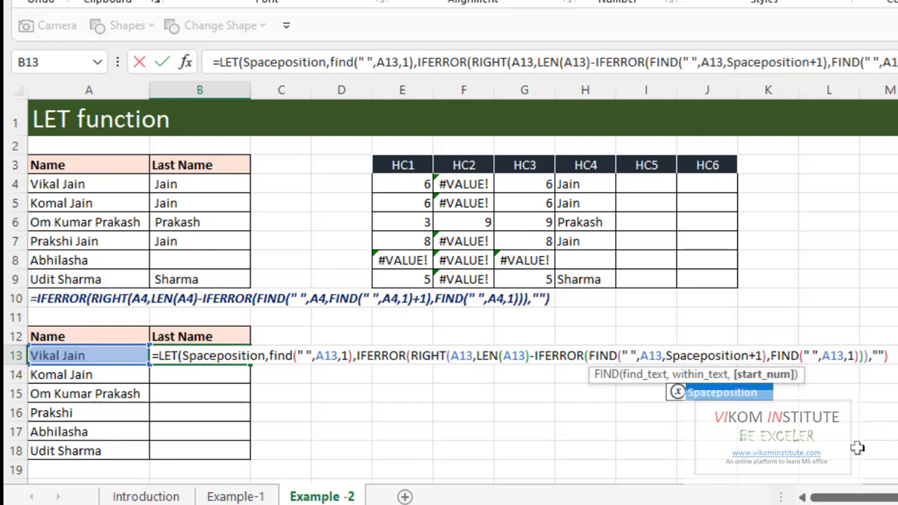
pyautogui.moveTo(771, 355); pyautogui.dragTo(865, 357)
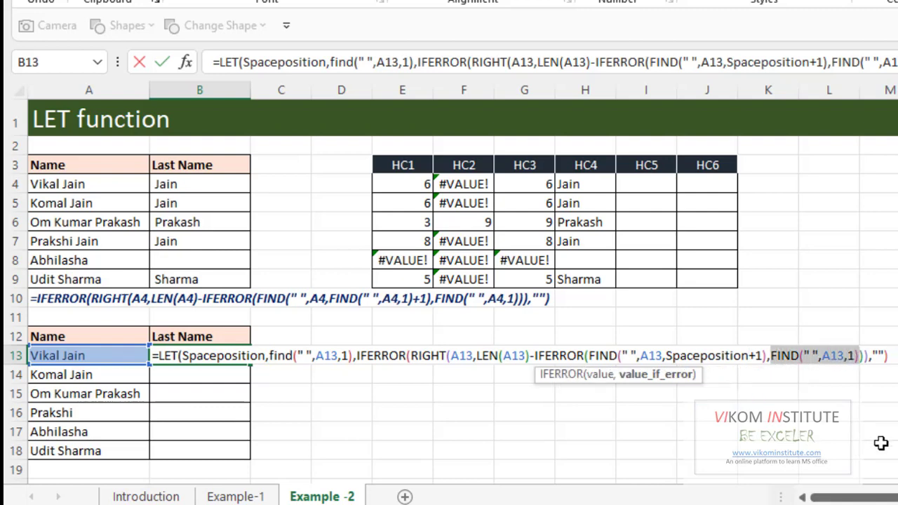
pyautogui.write('Spaceposition')
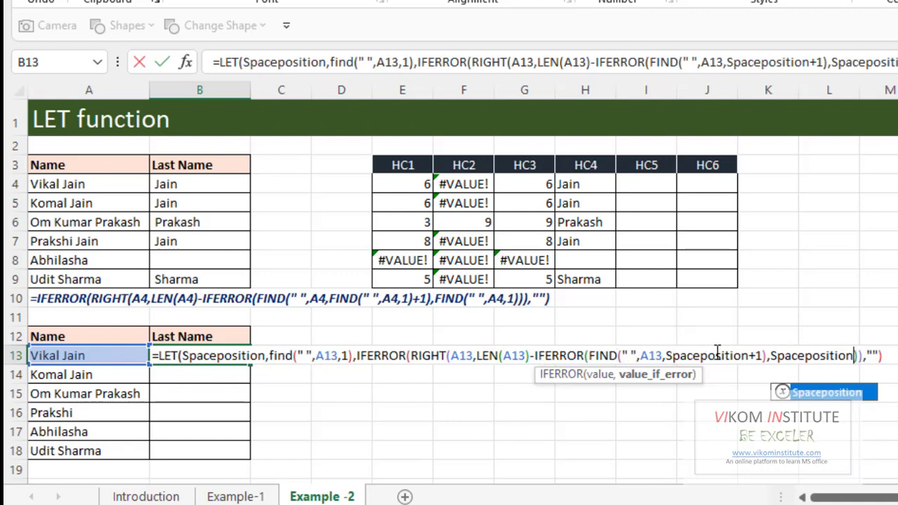
pyautogui.press('Return')
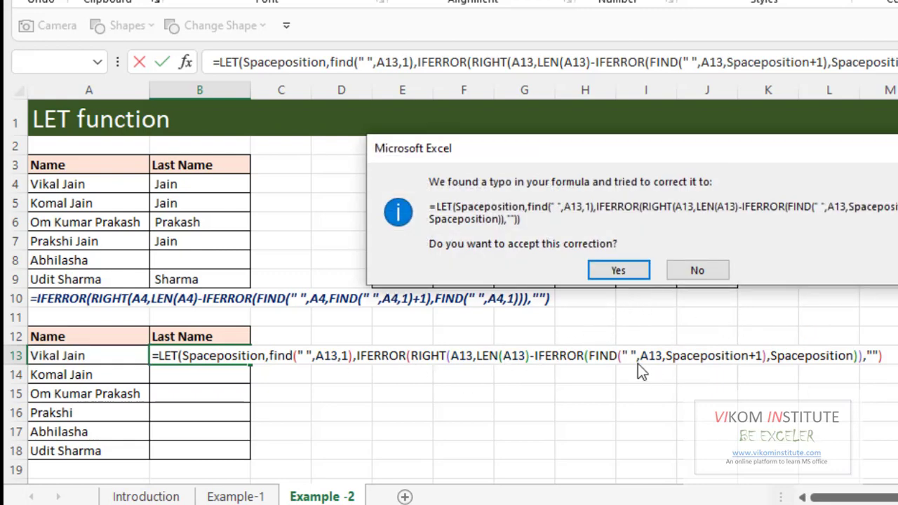
pyautogui.click(640, 269)
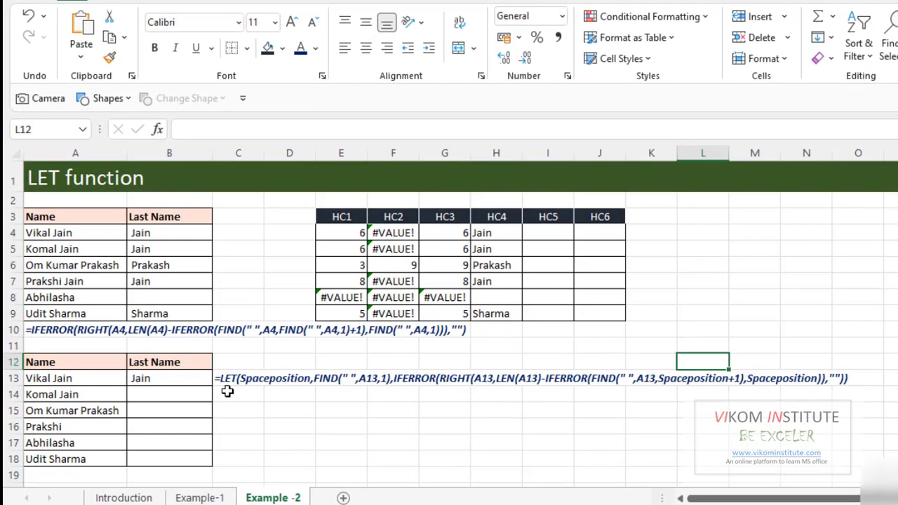
# Fill the LET formula from B13 down to B18
pyautogui.click(203, 378)
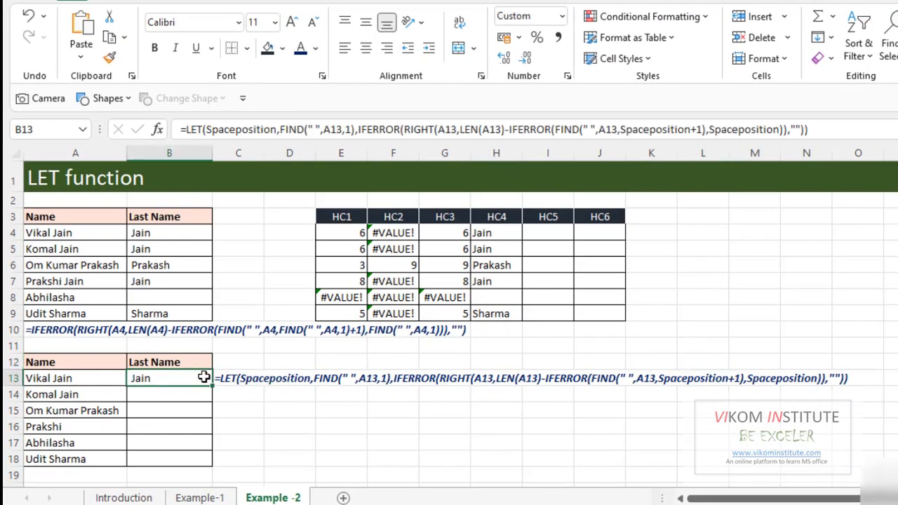
pyautogui.moveTo(212, 385); pyautogui.dragTo(204, 464)
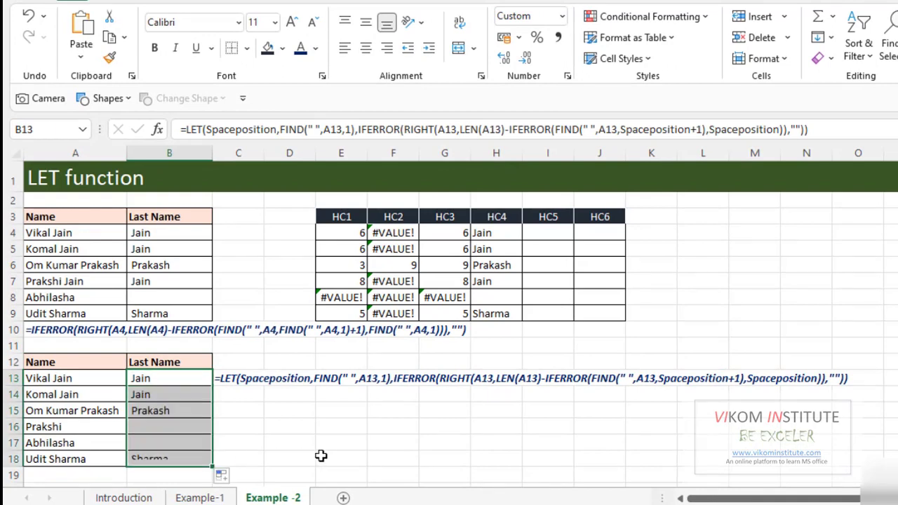
pyautogui.click(321, 456)
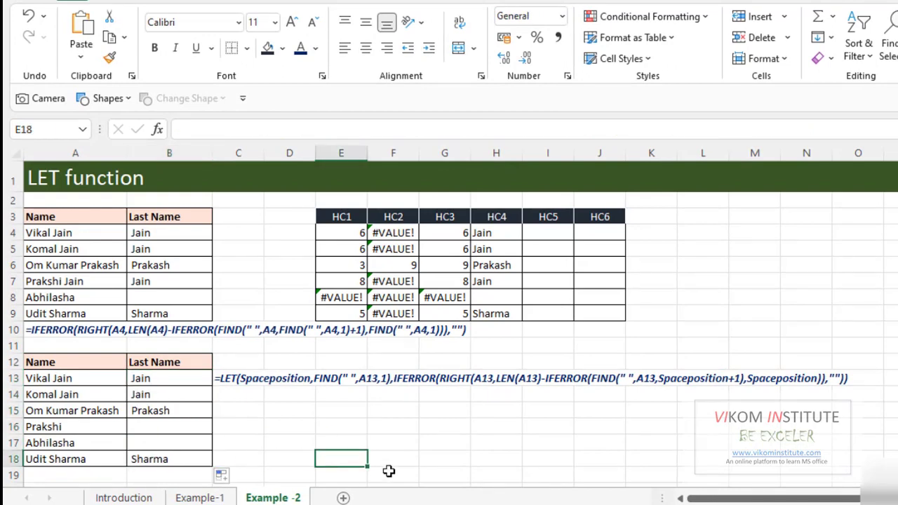